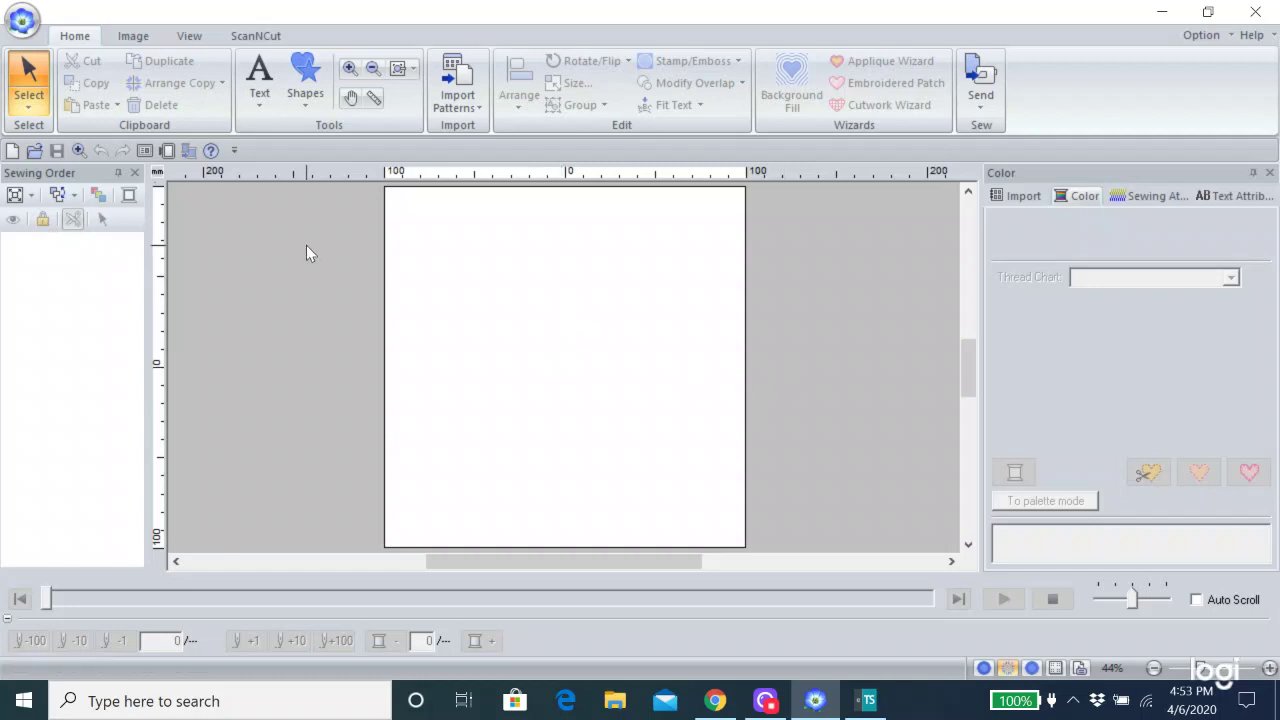
Step: Set the design page to the single-needle machine type with the 100 x 100 mm hoop, and switch the rulers to inches
left_click(22, 20)
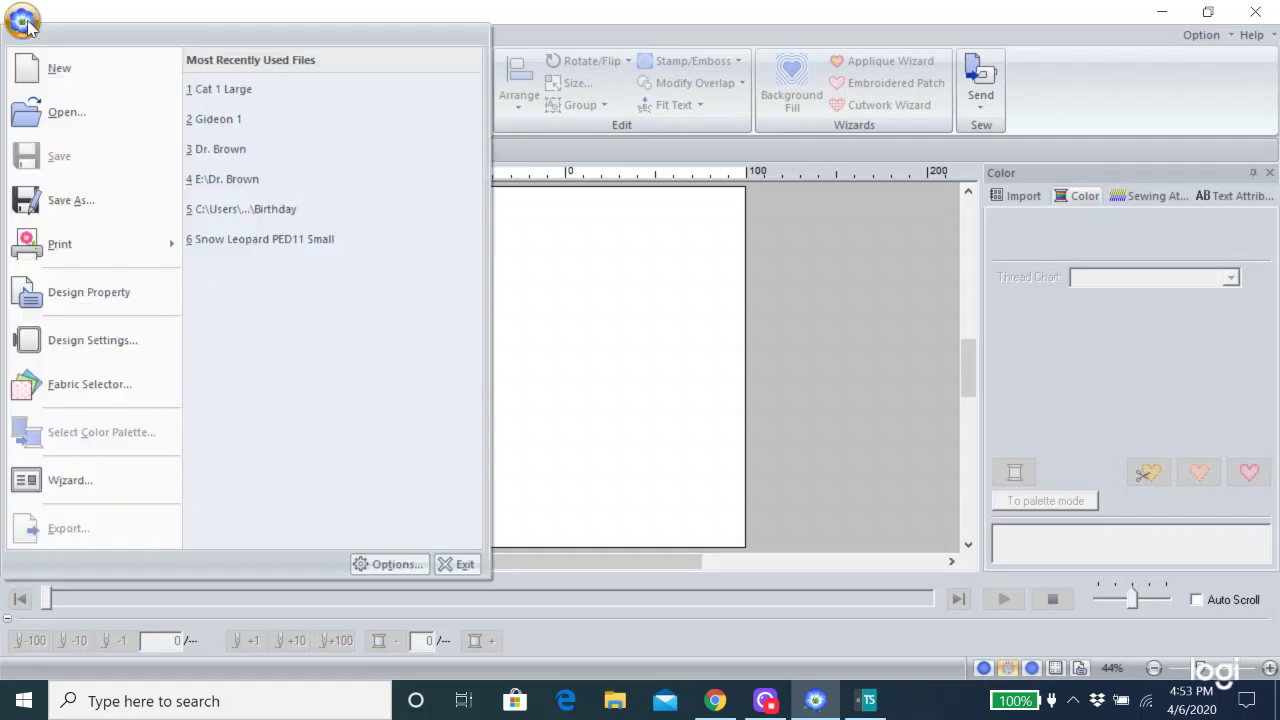
left_click(86, 345)
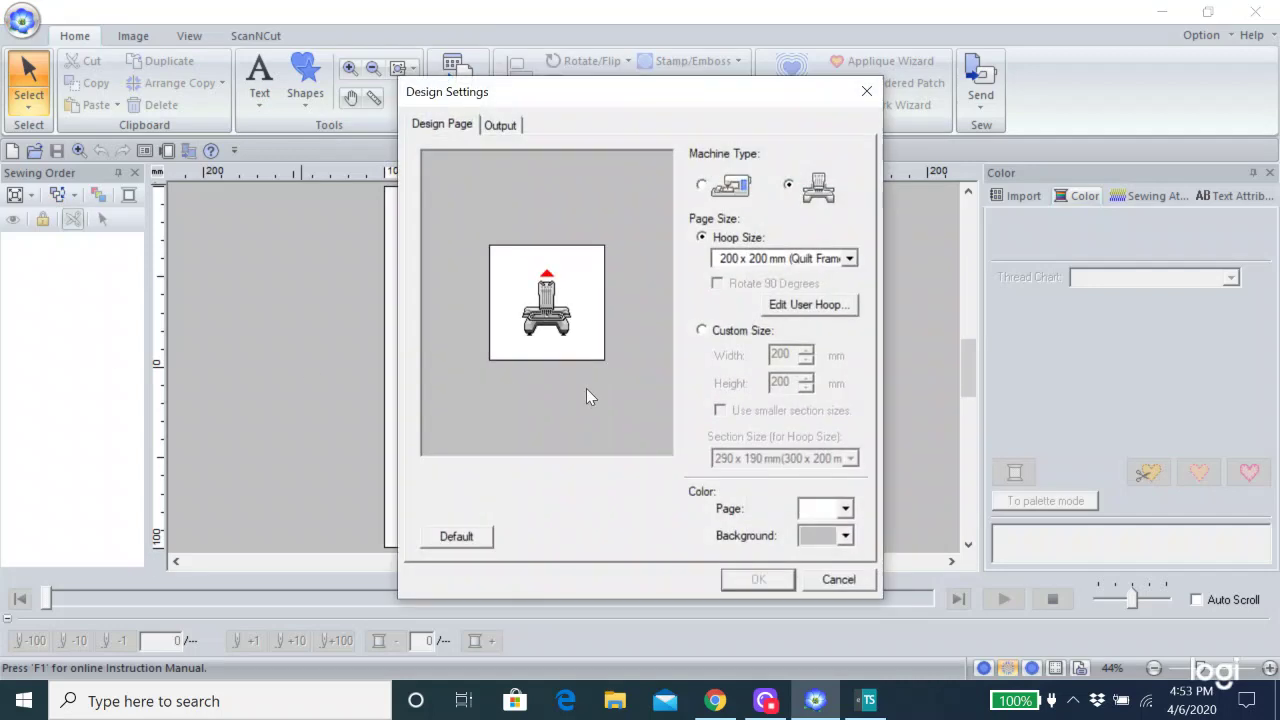
left_click(849, 260)
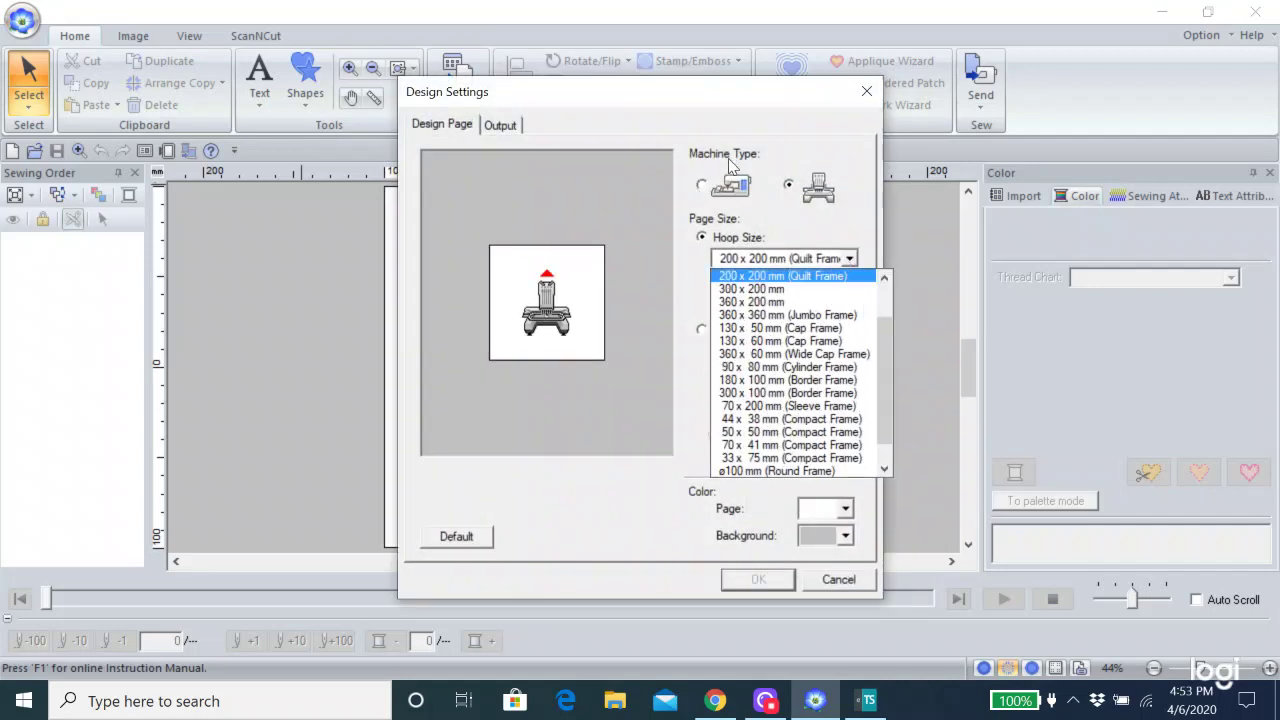
left_click(706, 192)
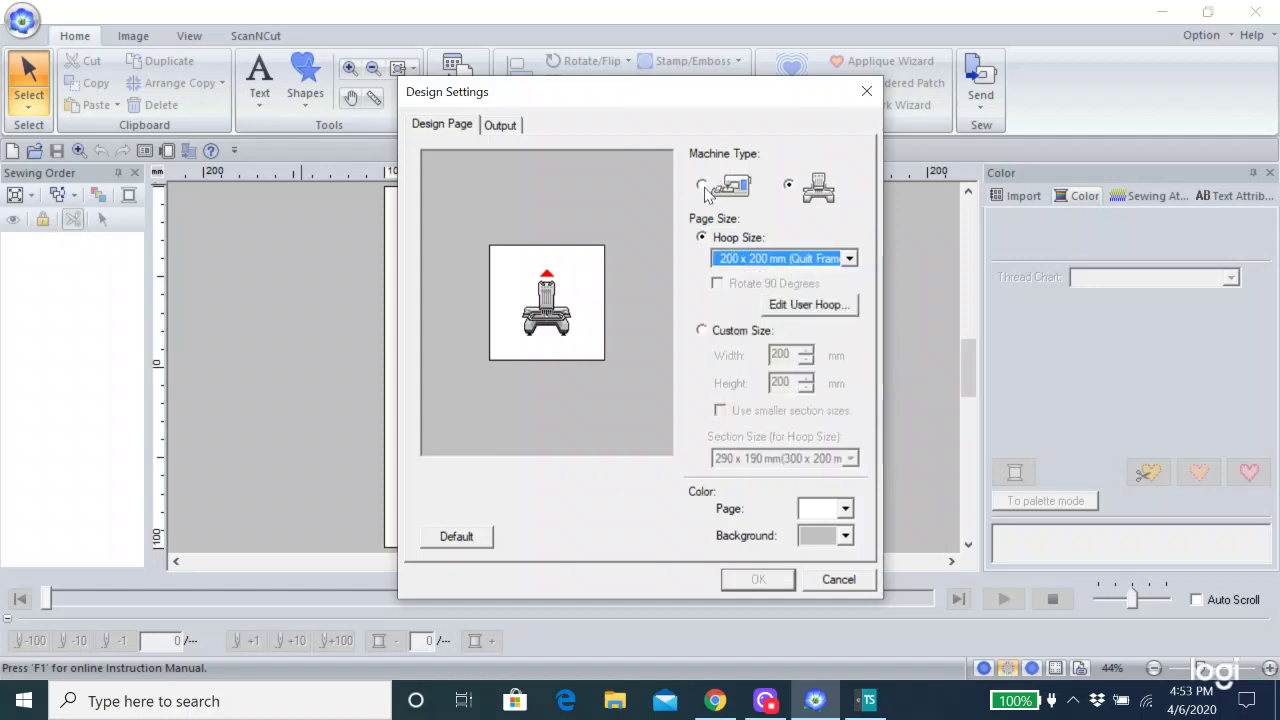
left_click(703, 186)
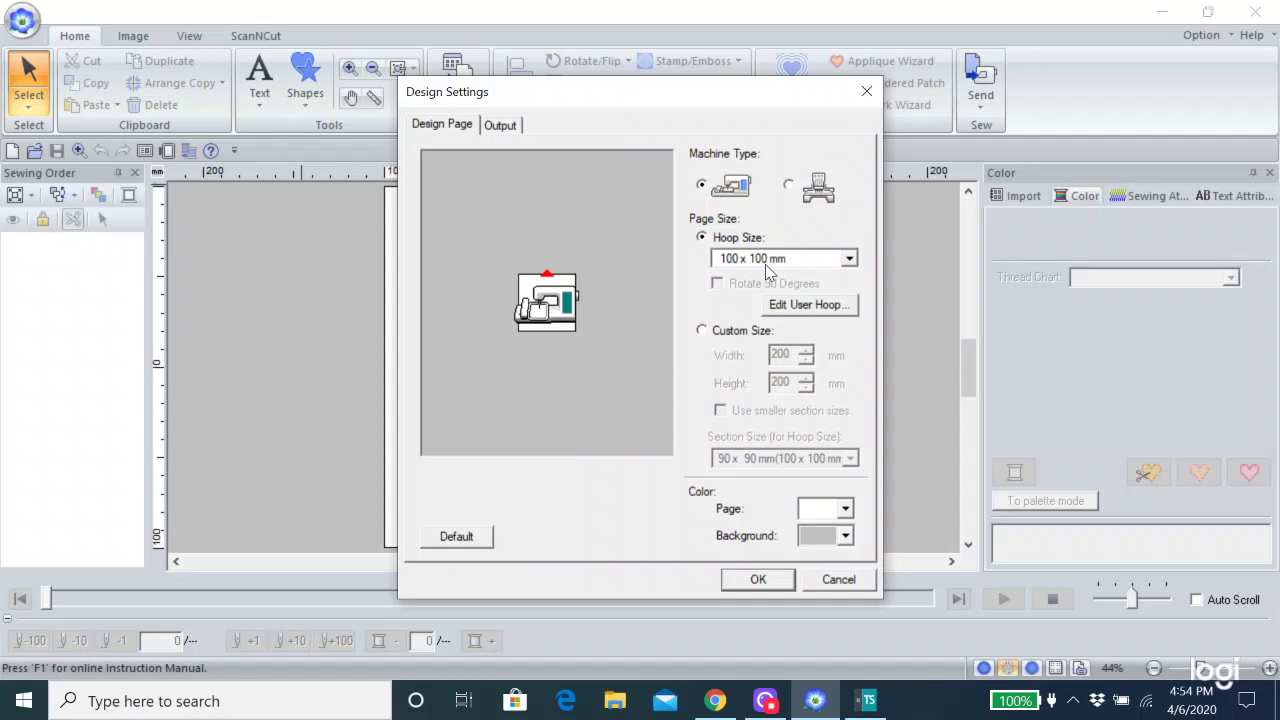
left_click(758, 580)
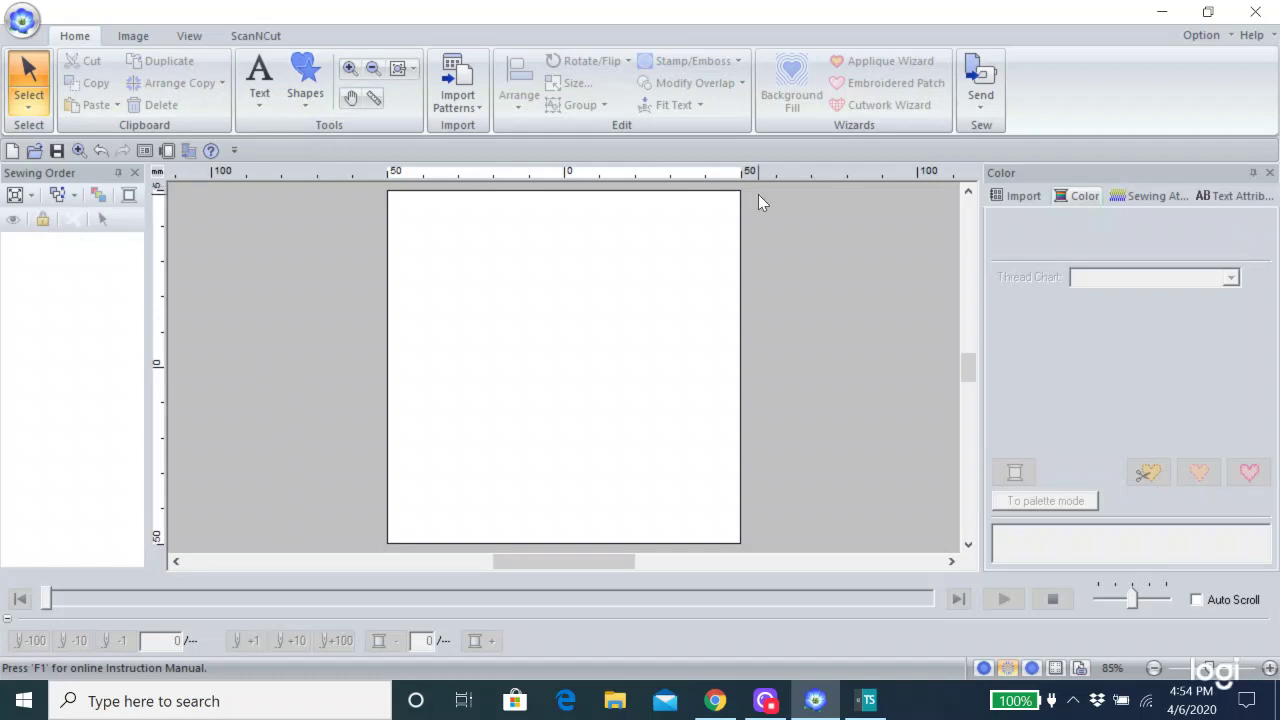
left_click(160, 171)
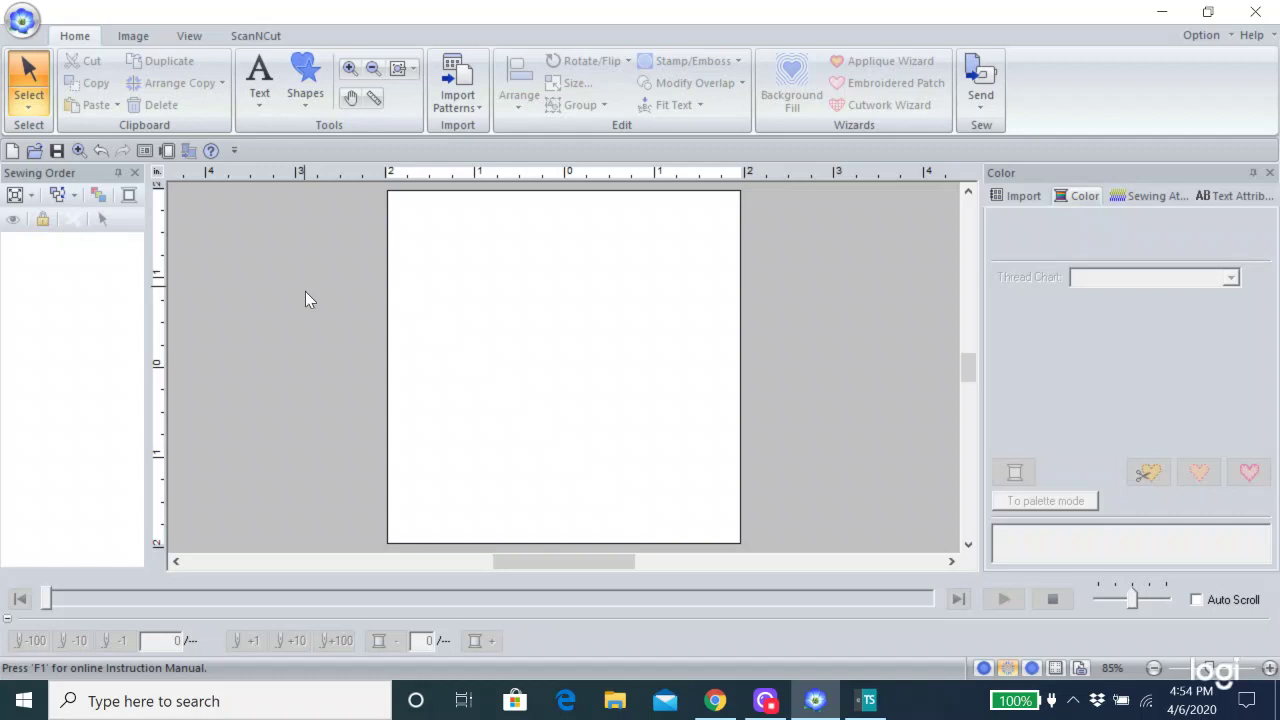
Step: Start importing a pattern from file and set the source folder to the QUILT (E:) drive
left_click(455, 92)
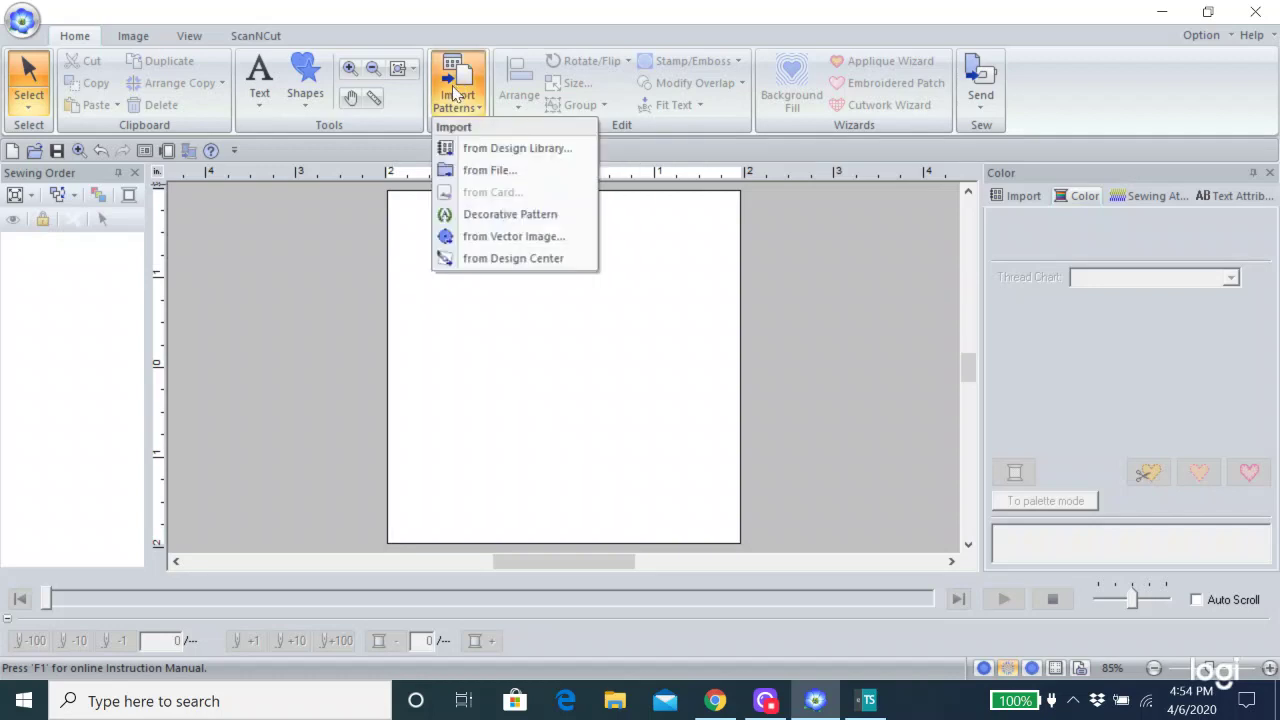
left_click(484, 172)
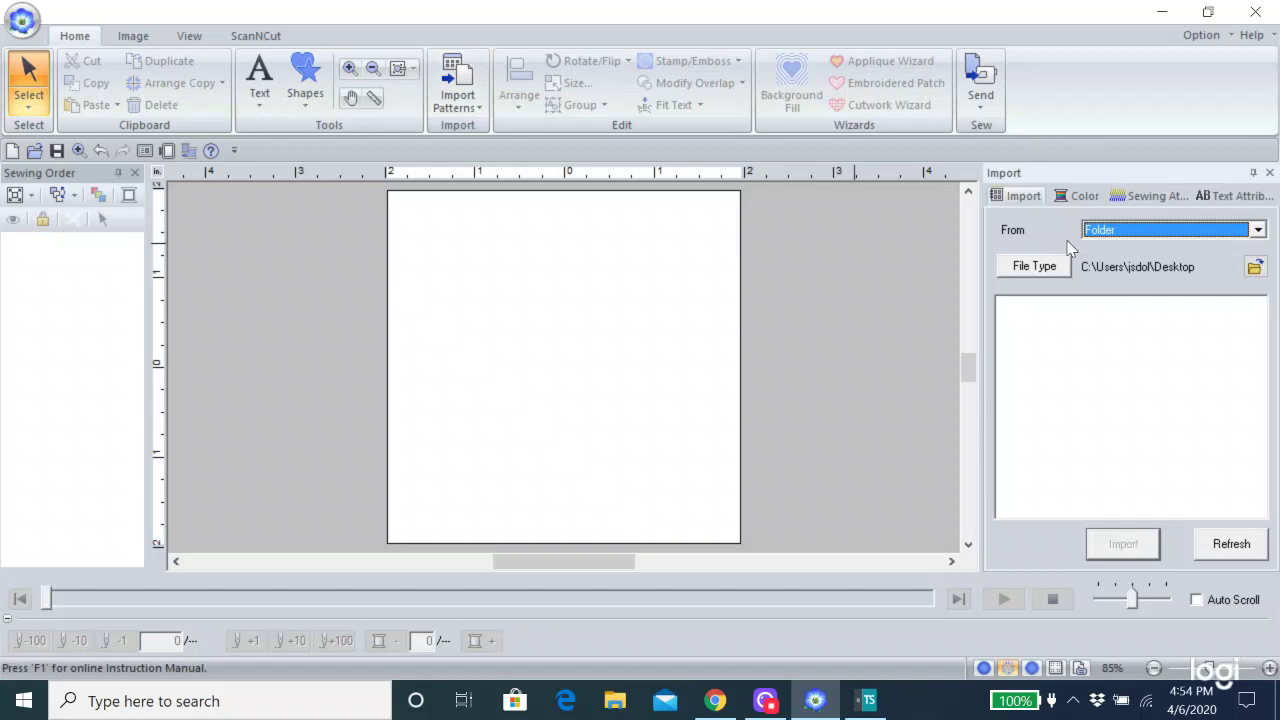
left_click(1255, 268)
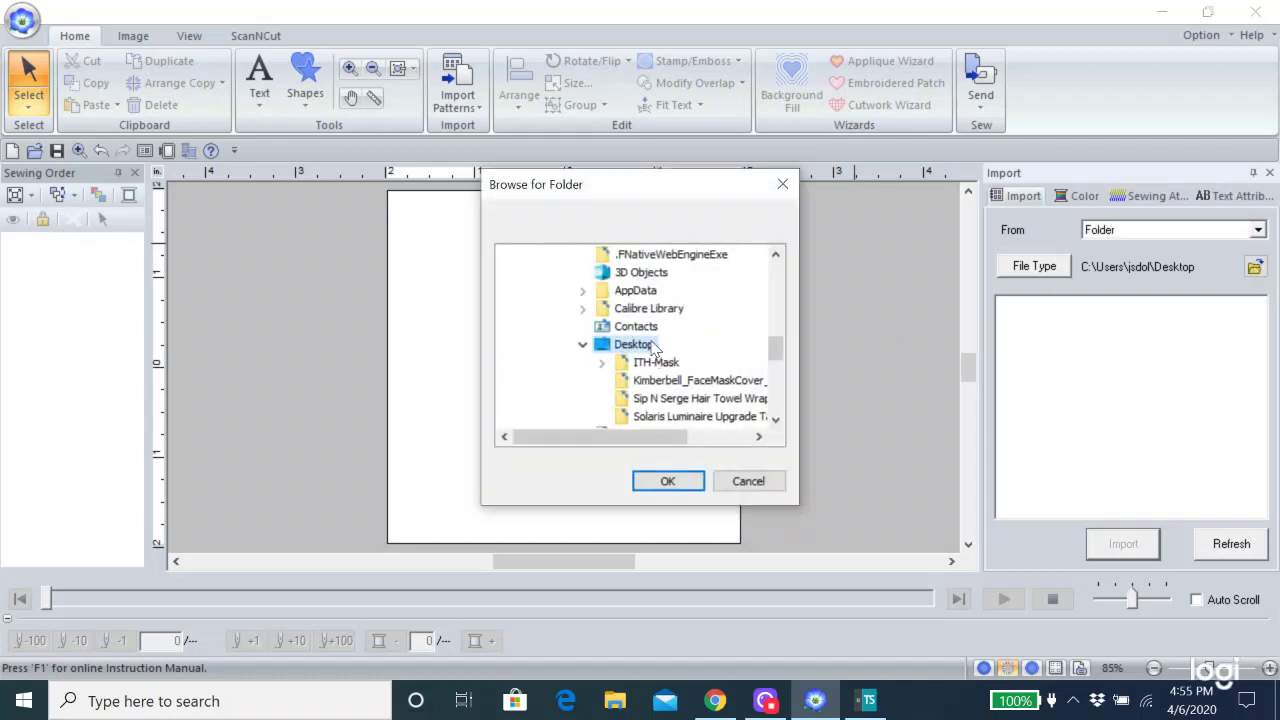
left_click_drag(777, 346, 771, 411)
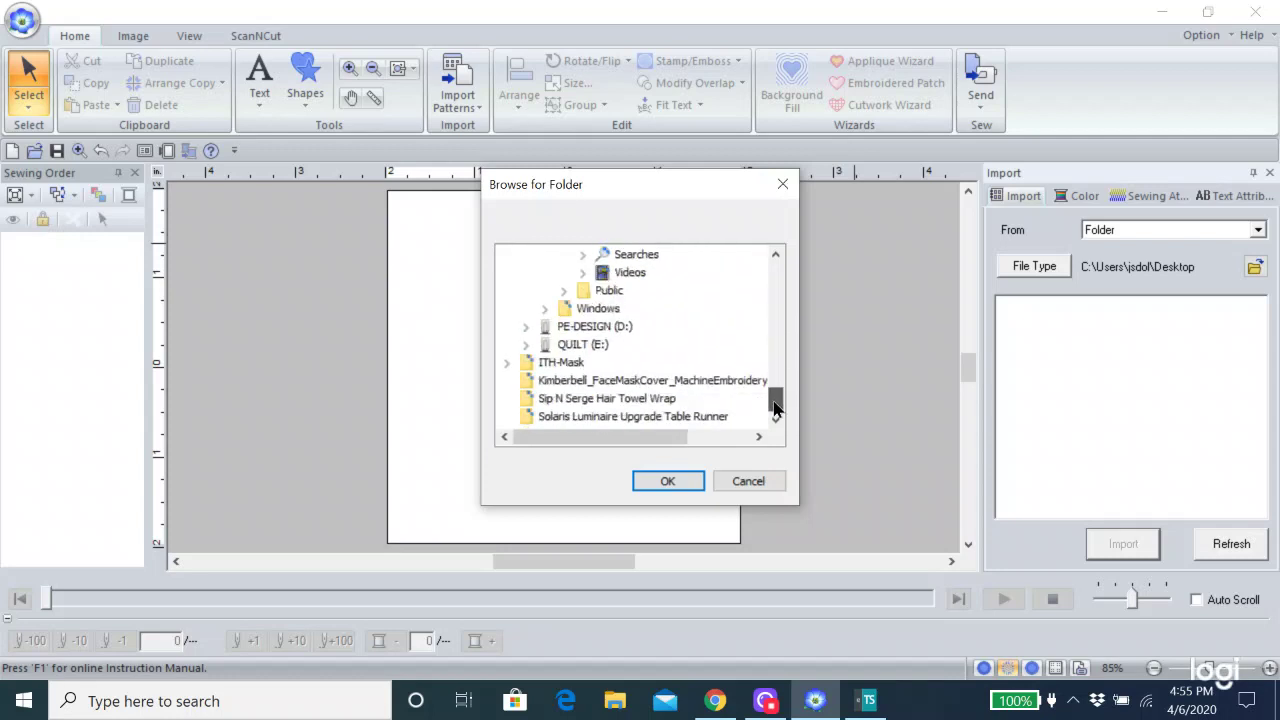
left_click(578, 348)
left_click(527, 345)
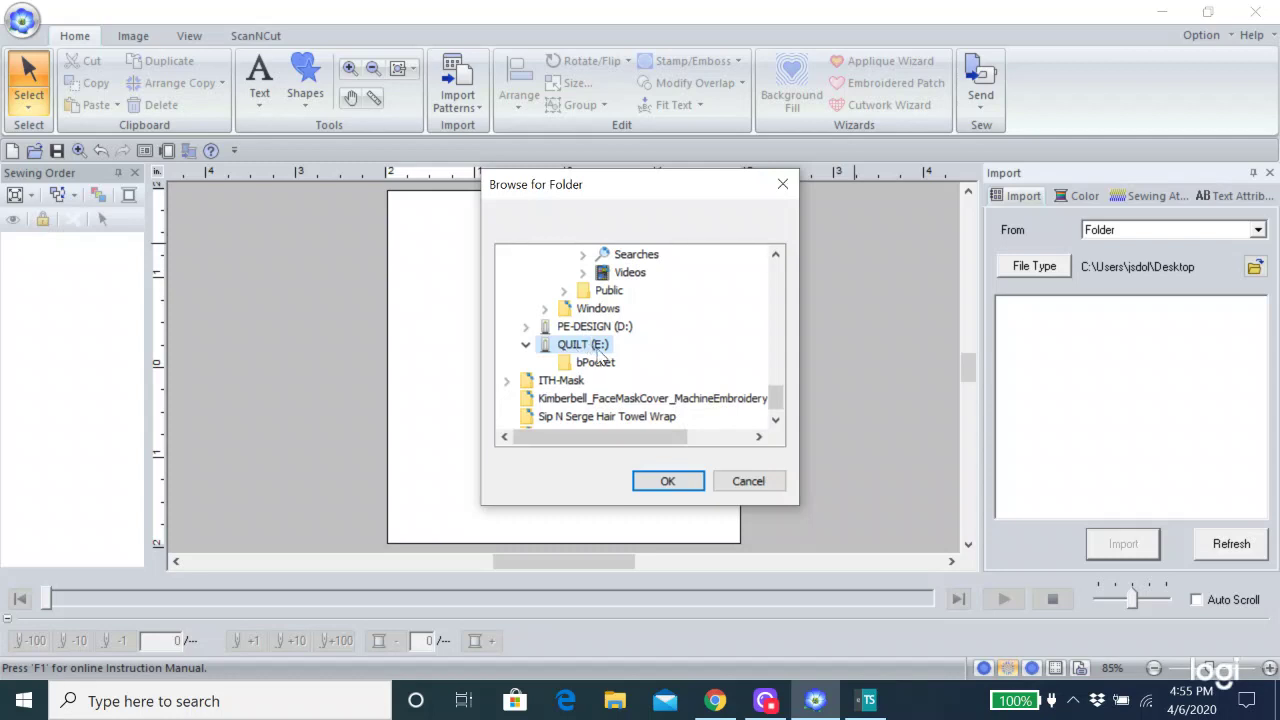
left_click(668, 481)
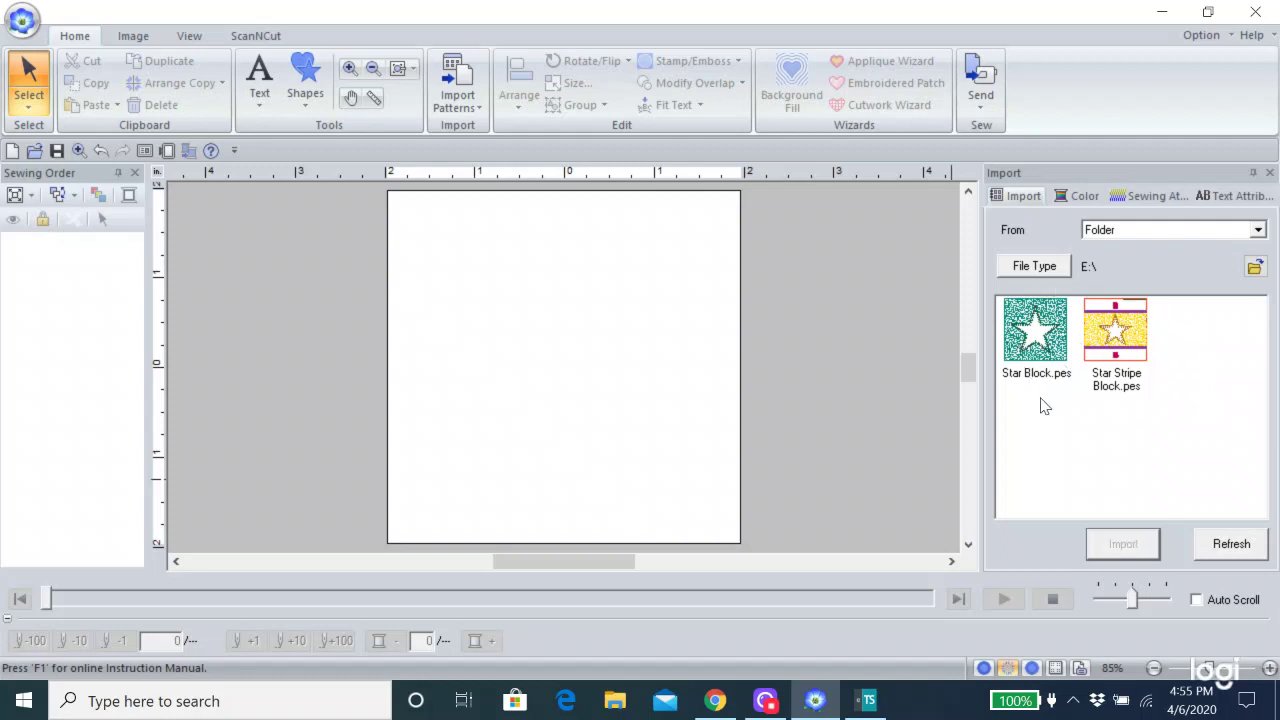
Step: Import Star Block.pes onto the design page and deselect it
left_click(1050, 340)
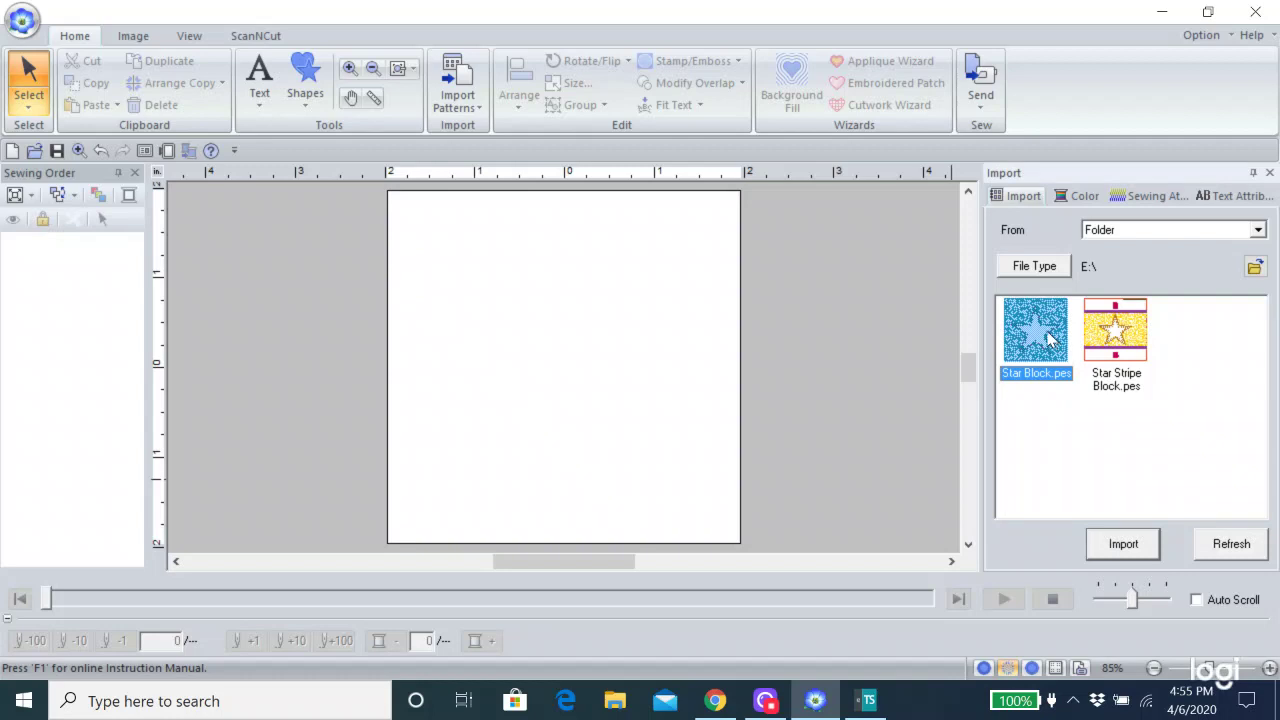
left_click(1128, 553)
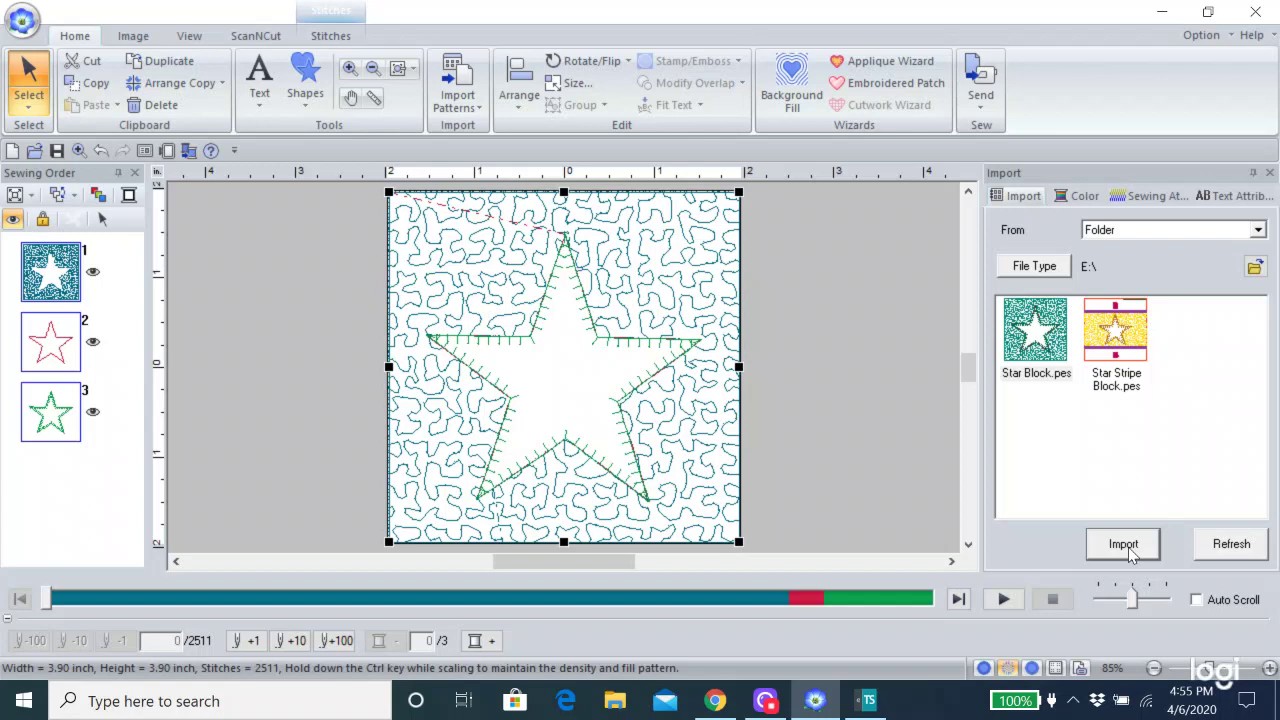
left_click(294, 353)
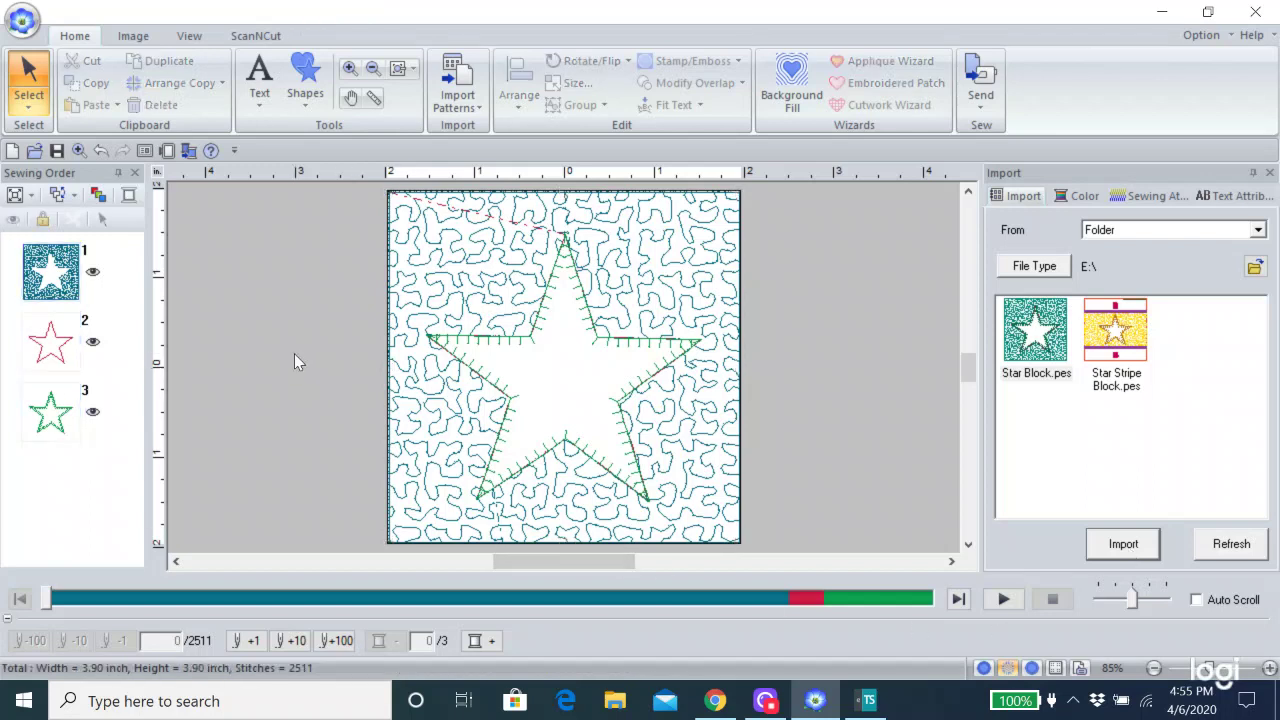
Step: Examine the quilted background, star outline and star edge stitching one by one in the sewing order
left_click(57, 260)
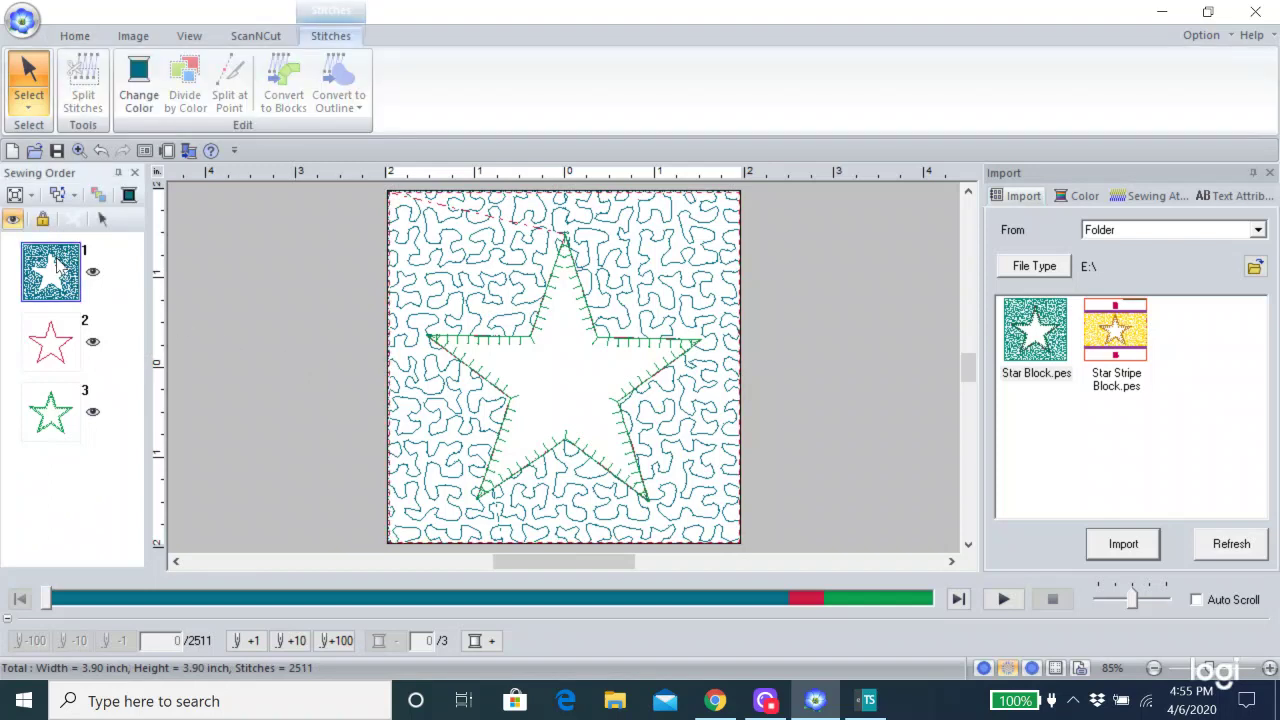
left_click(62, 345)
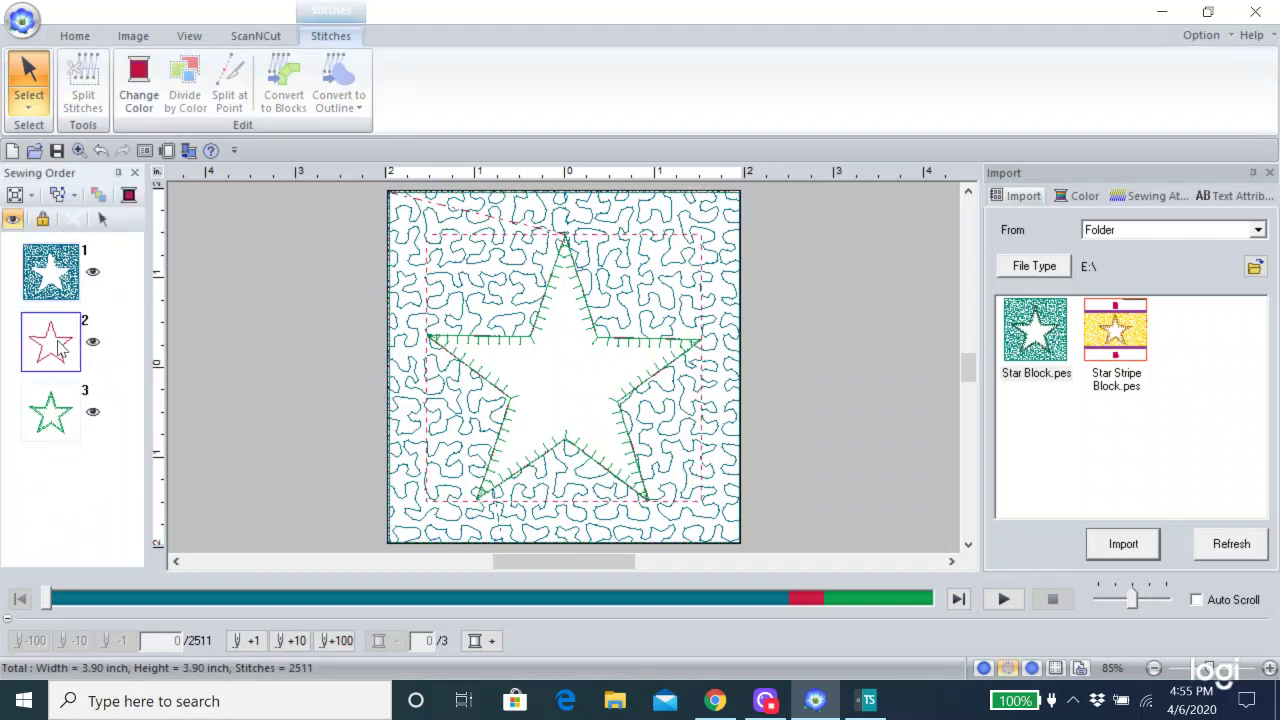
left_click(70, 262)
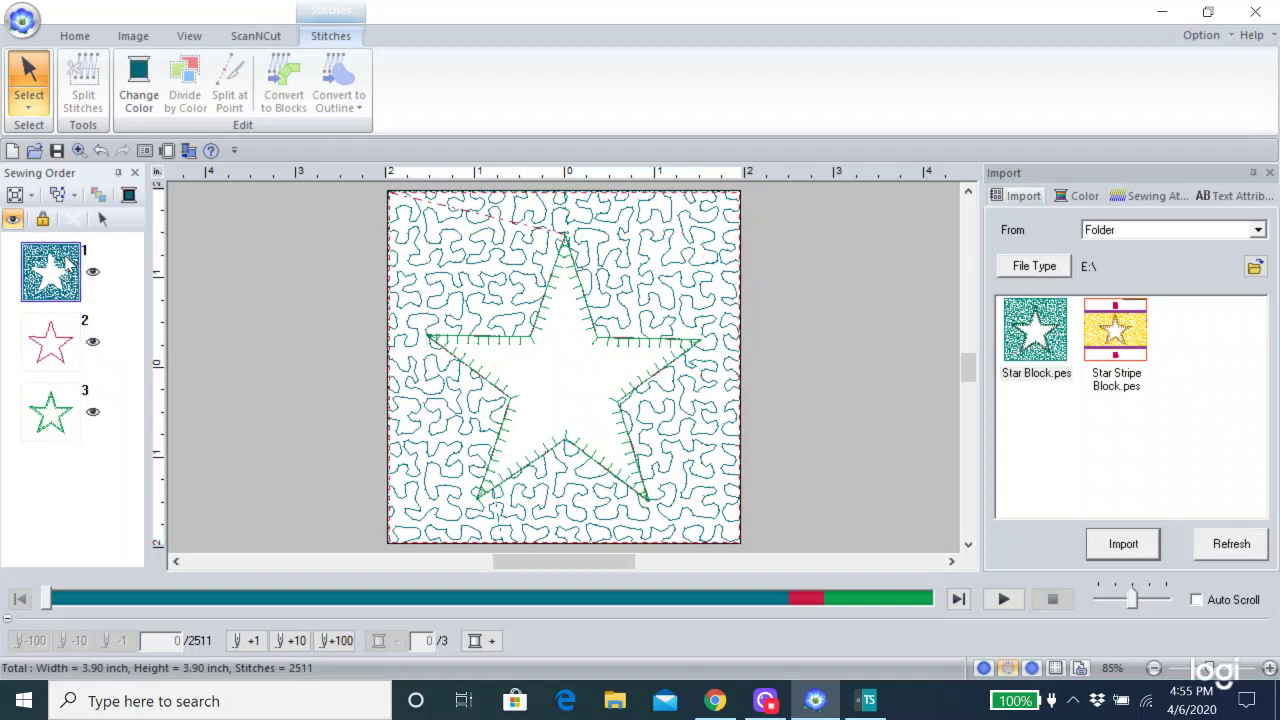
left_click(60, 350)
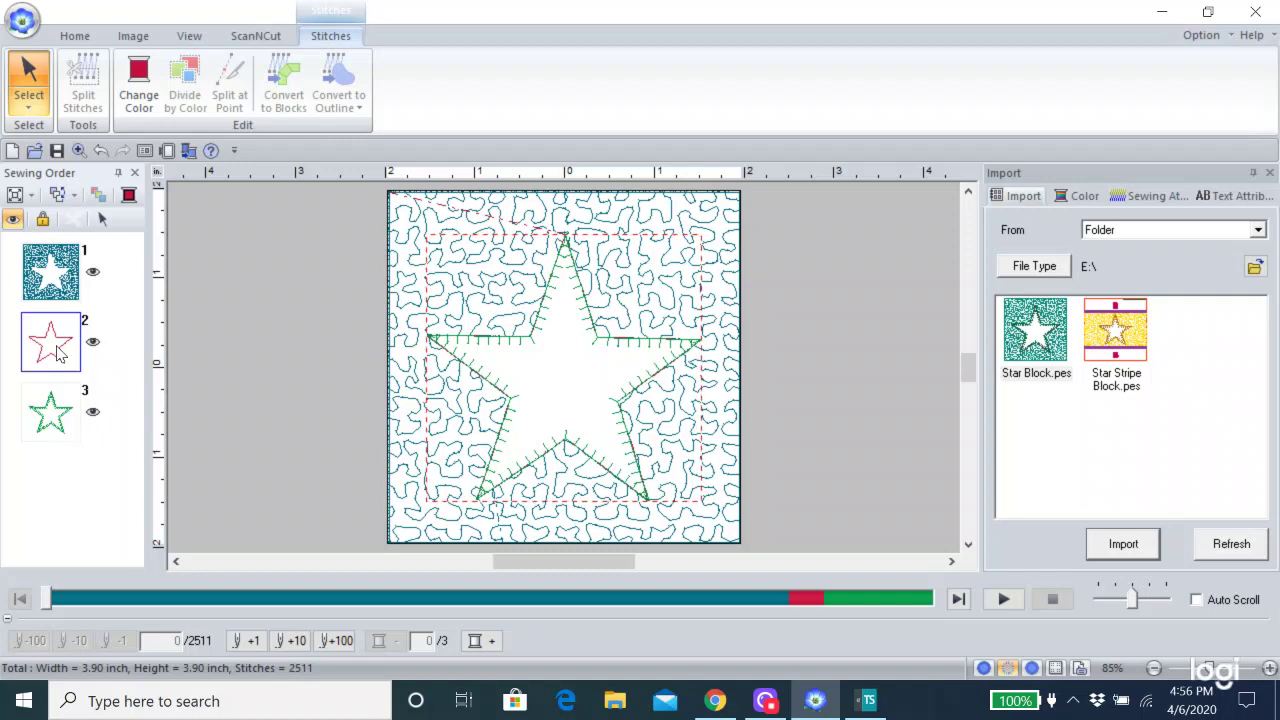
left_click(58, 418)
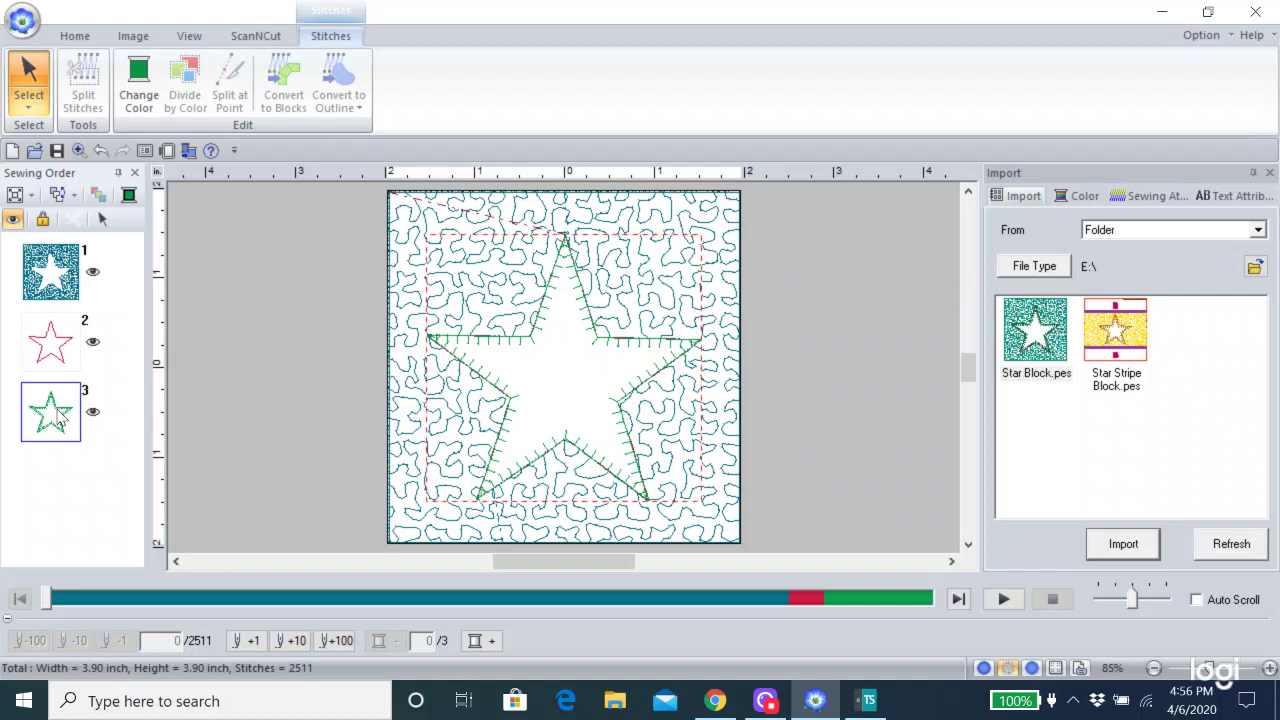
Step: Change the thread color of the star outline, second in the sewing order, to the special applique color APPLIQUE MATERIAL
left_click(57, 347)
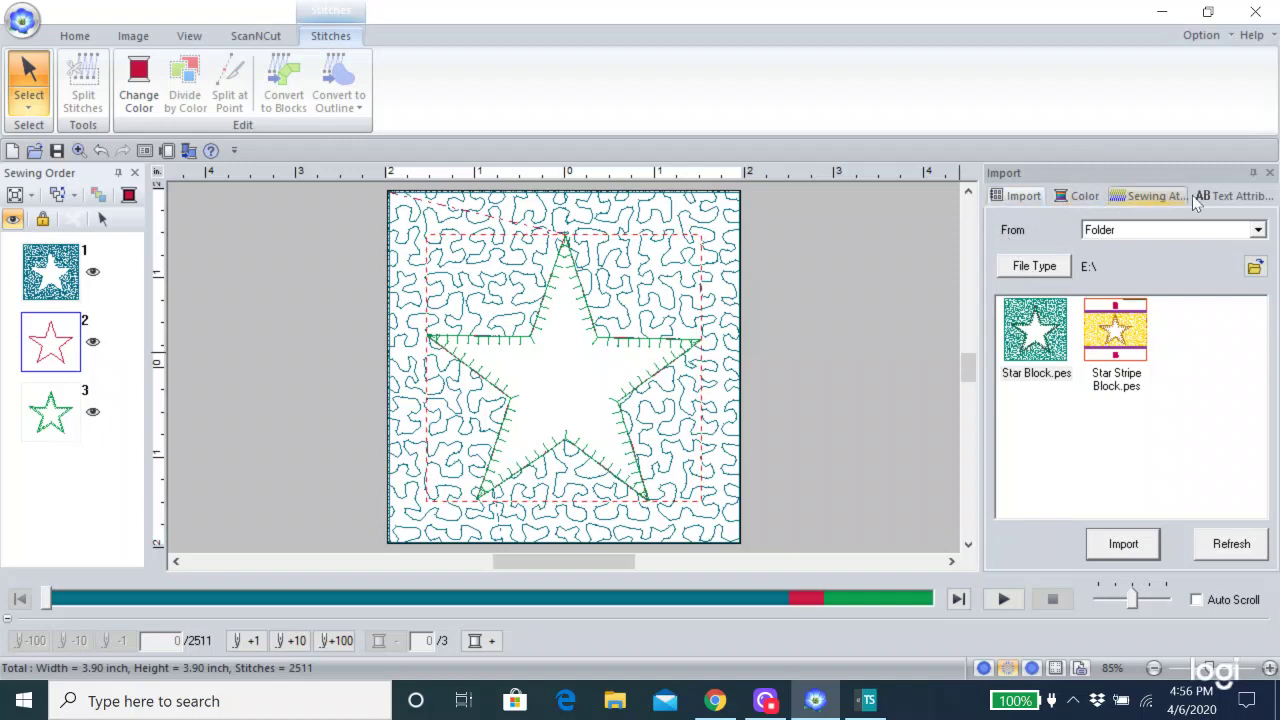
left_click(1081, 200)
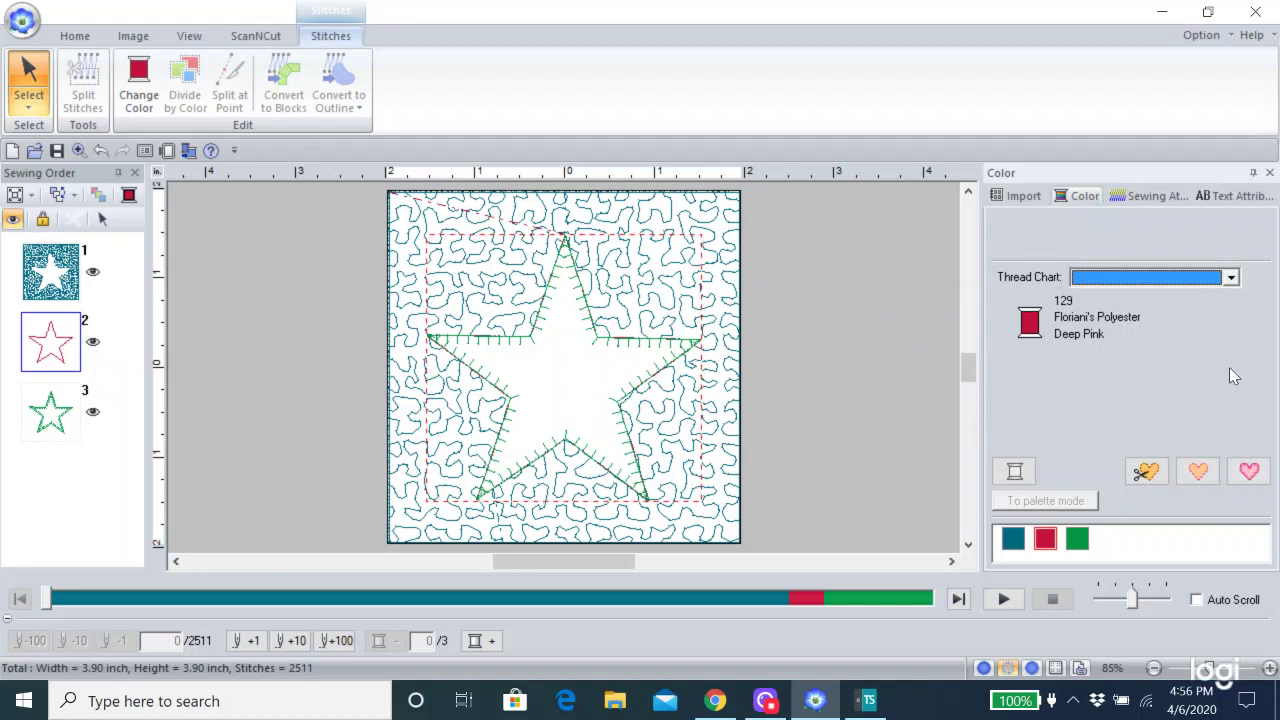
left_click(1231, 278)
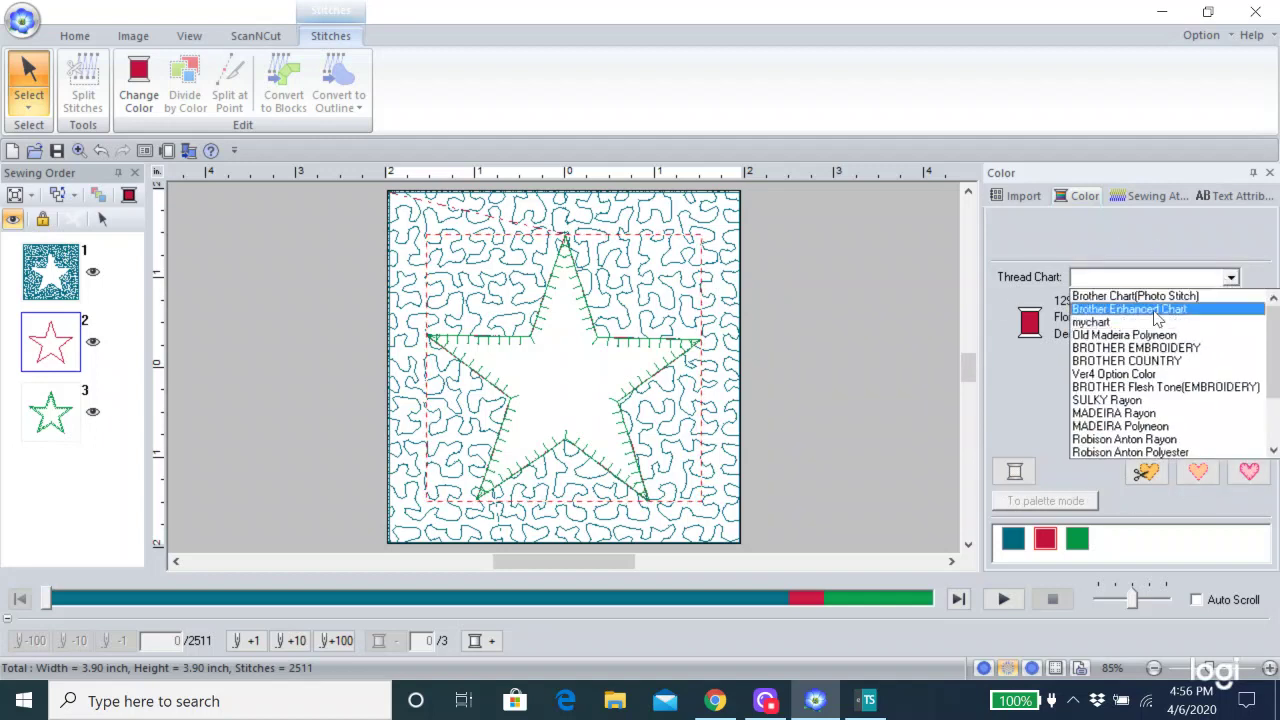
left_click(1024, 390)
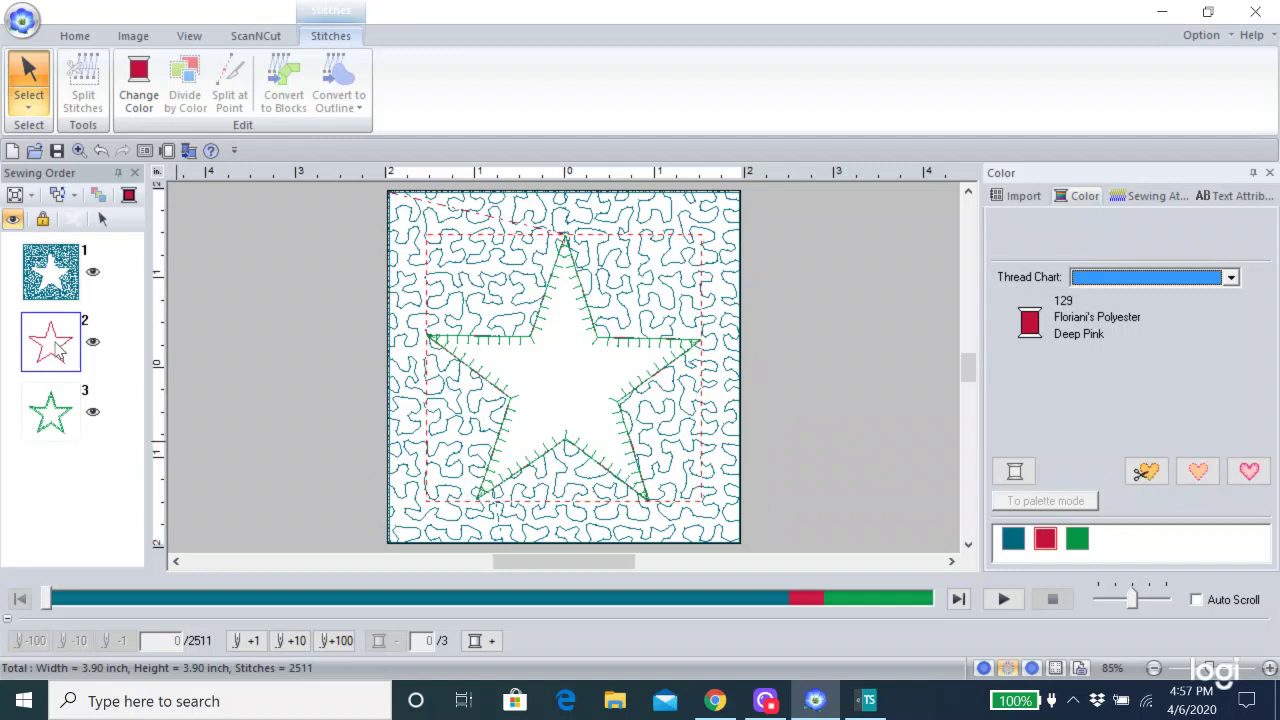
left_click(1147, 471)
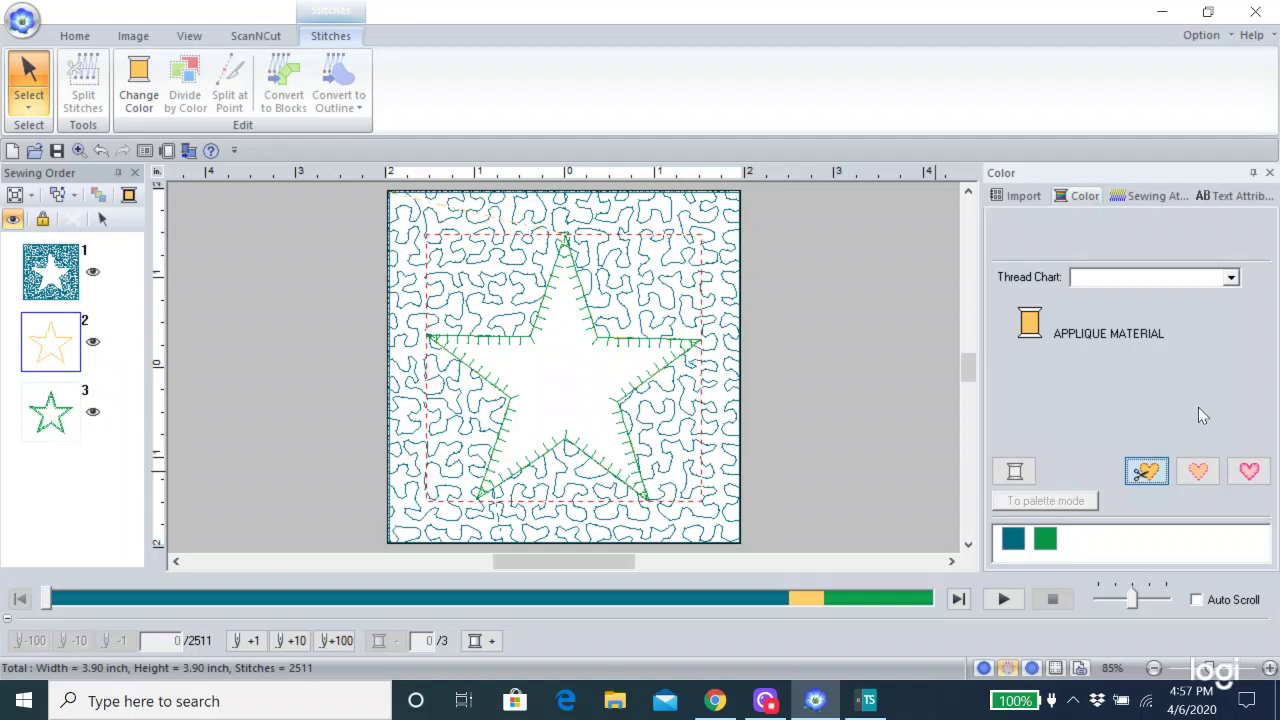
Step: Save the design to the Desktop as Star Block Applique in Layout & Editing Ver.11.0 PES format and close the program
left_click(20, 22)
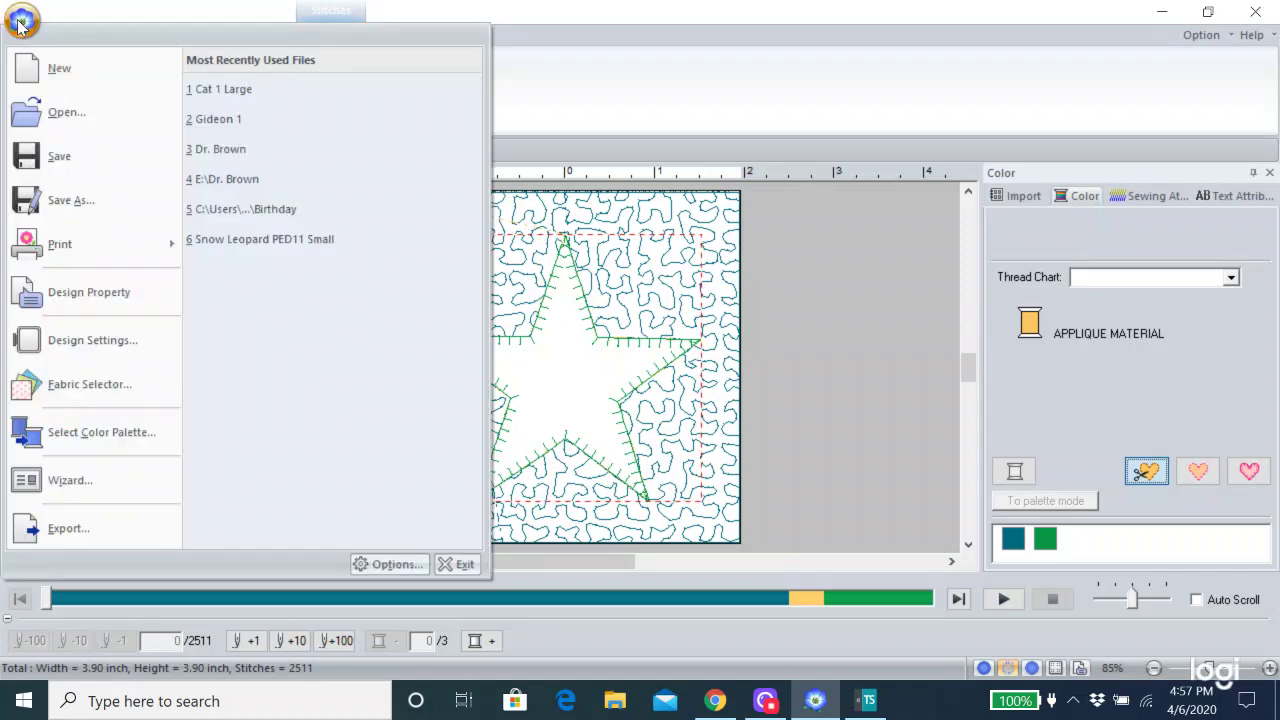
left_click(60, 197)
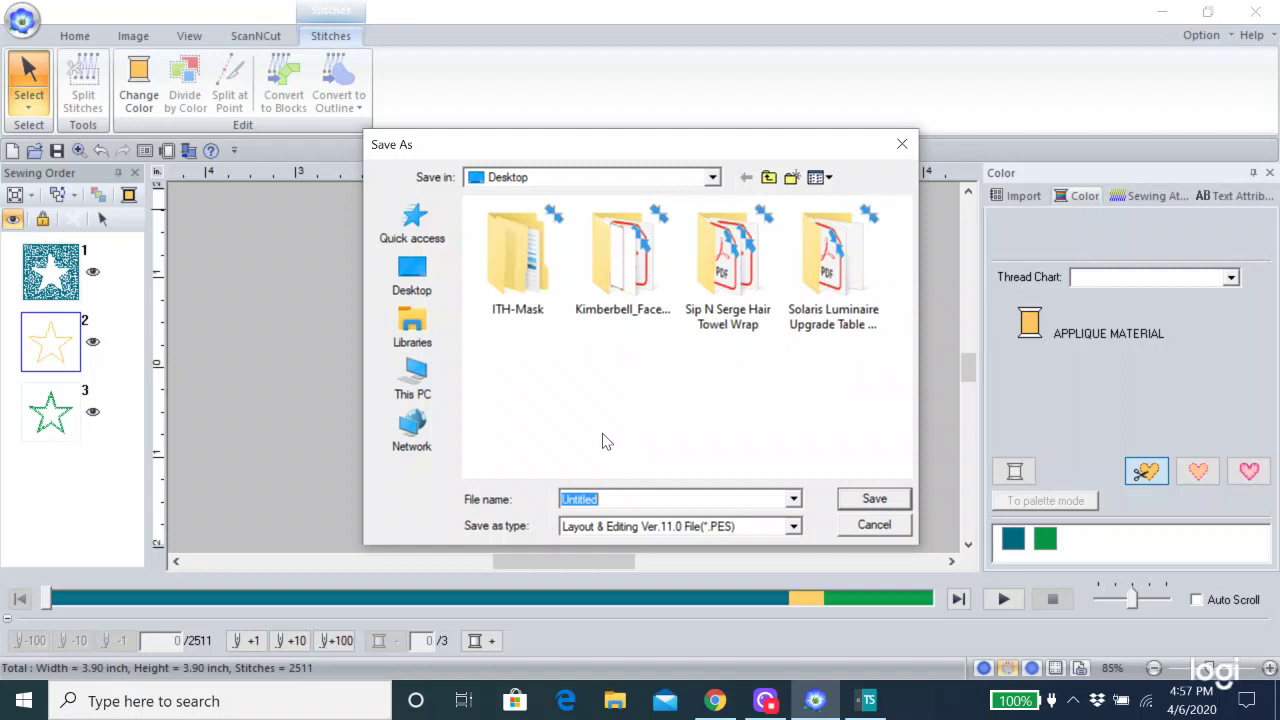
type("Star Block Applique")
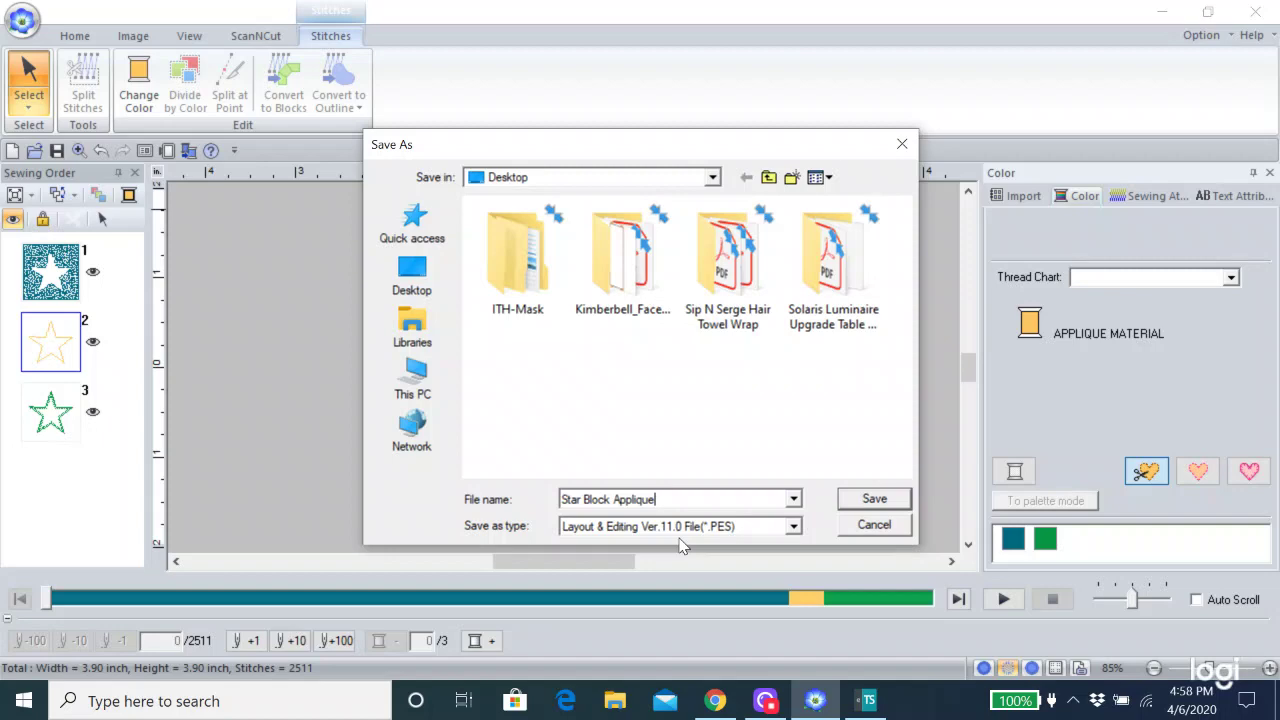
left_click(875, 505)
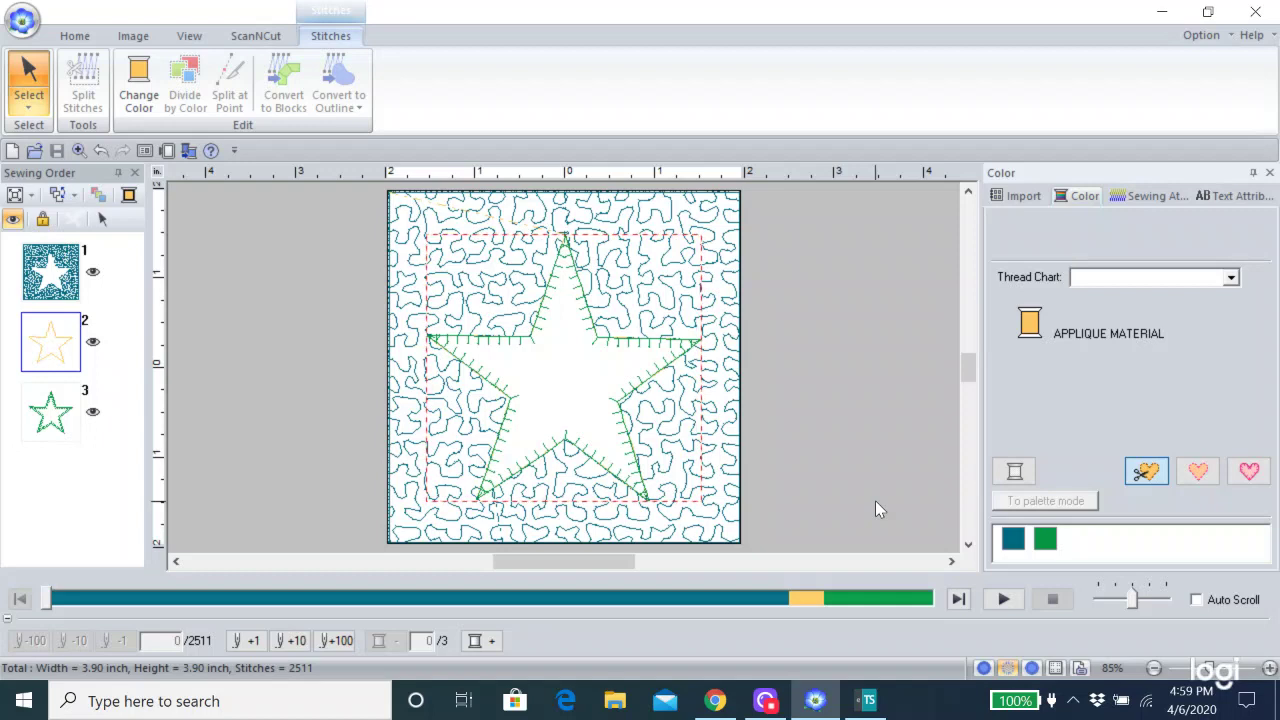
left_click(1262, 22)
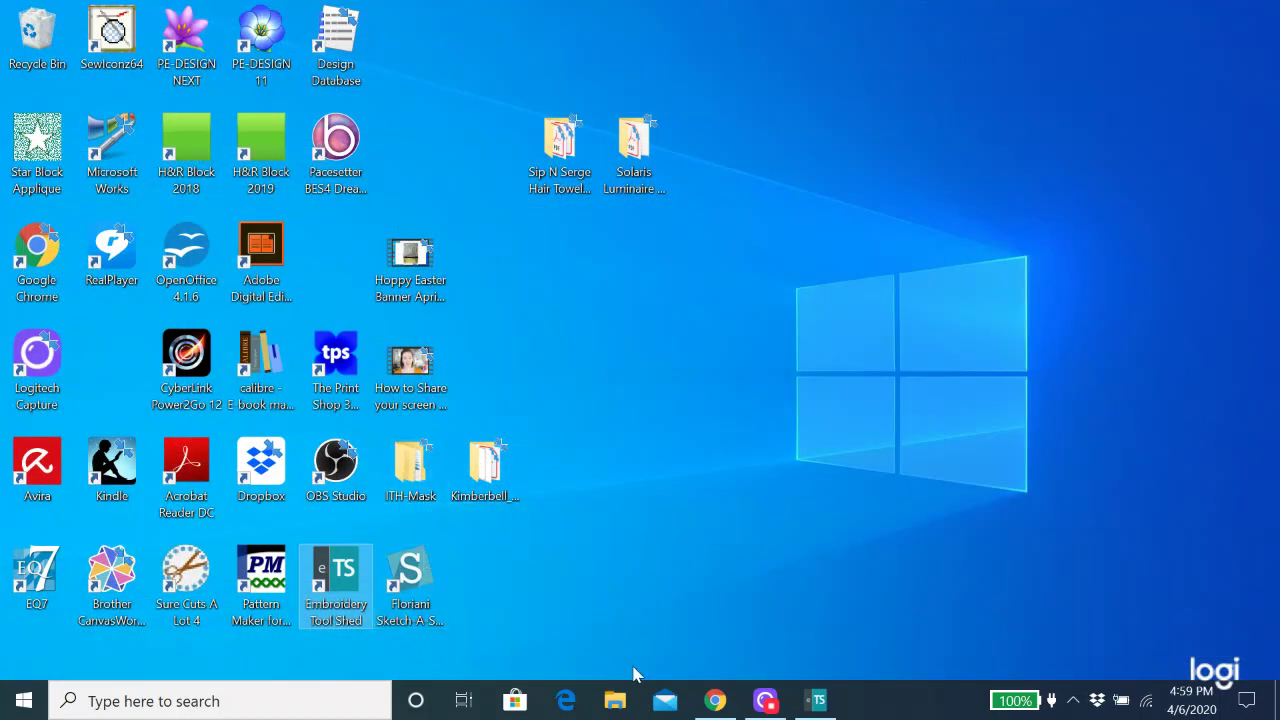
Step: Switch to Embroidery Tool Shed and open the Star Block design from the QUILT (E:) drive
left_click(818, 702)
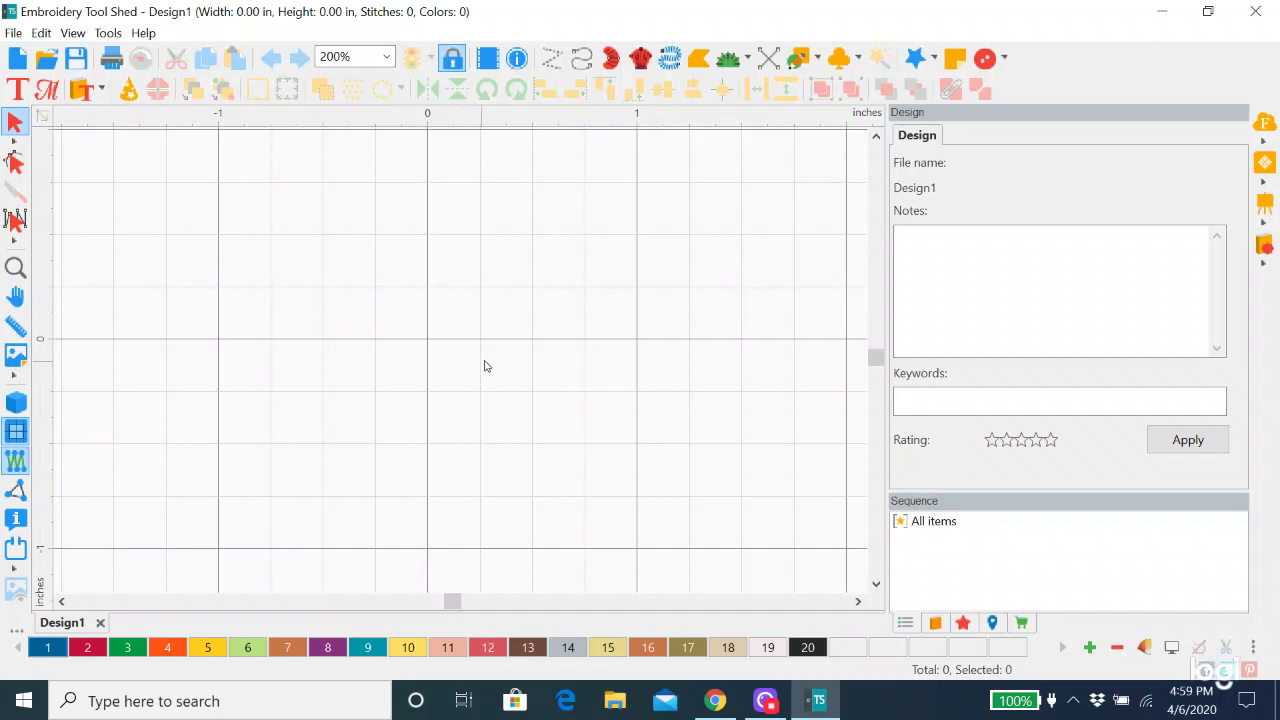
left_click(47, 59)
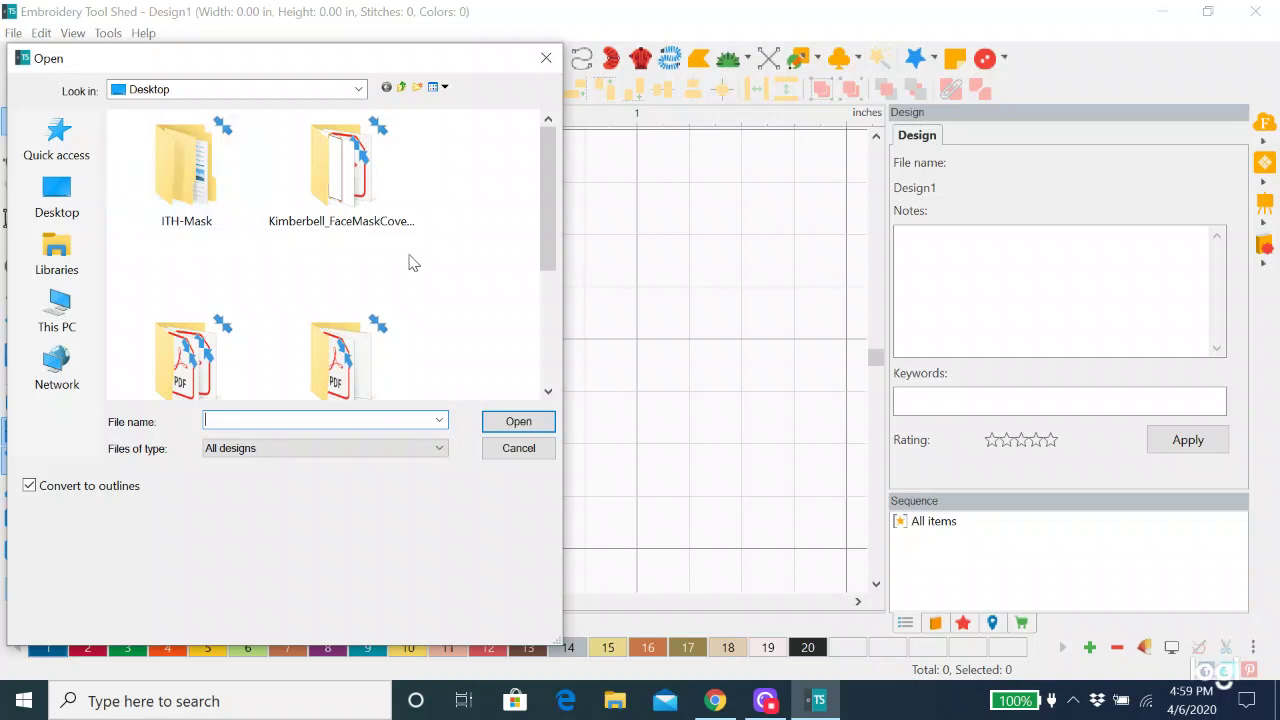
left_click_drag(553, 233, 566, 195)
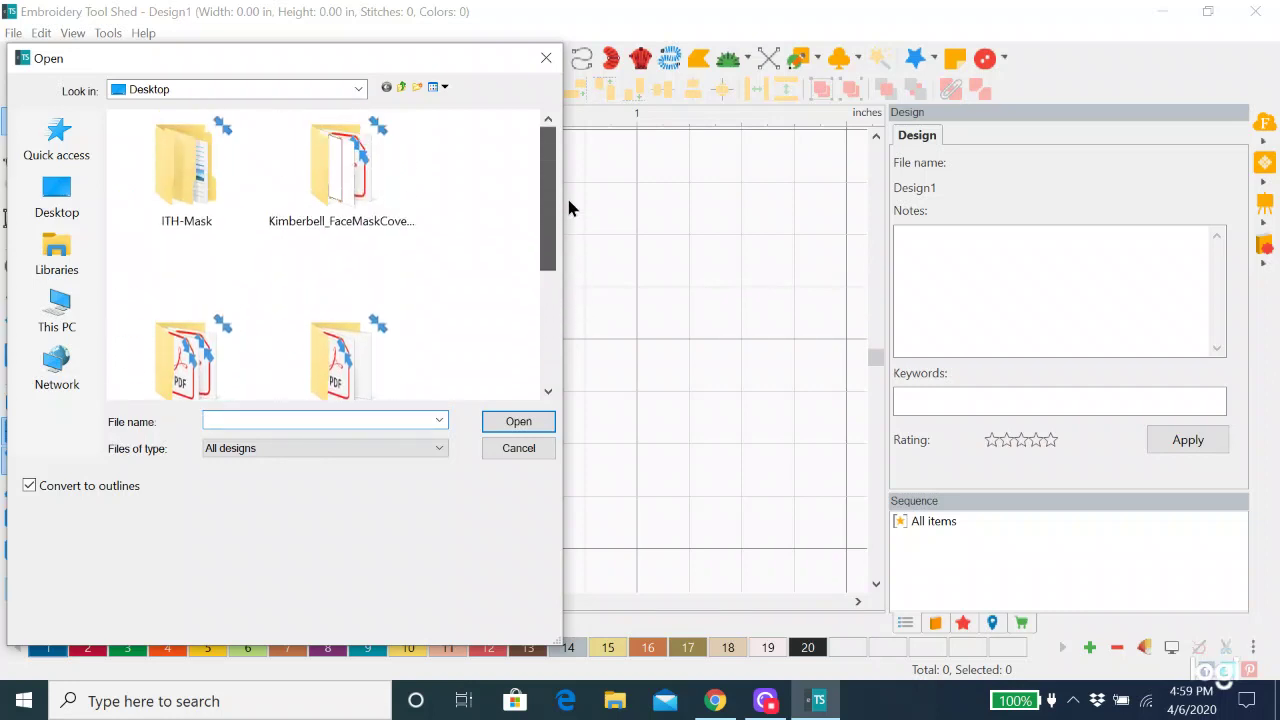
left_click(57, 331)
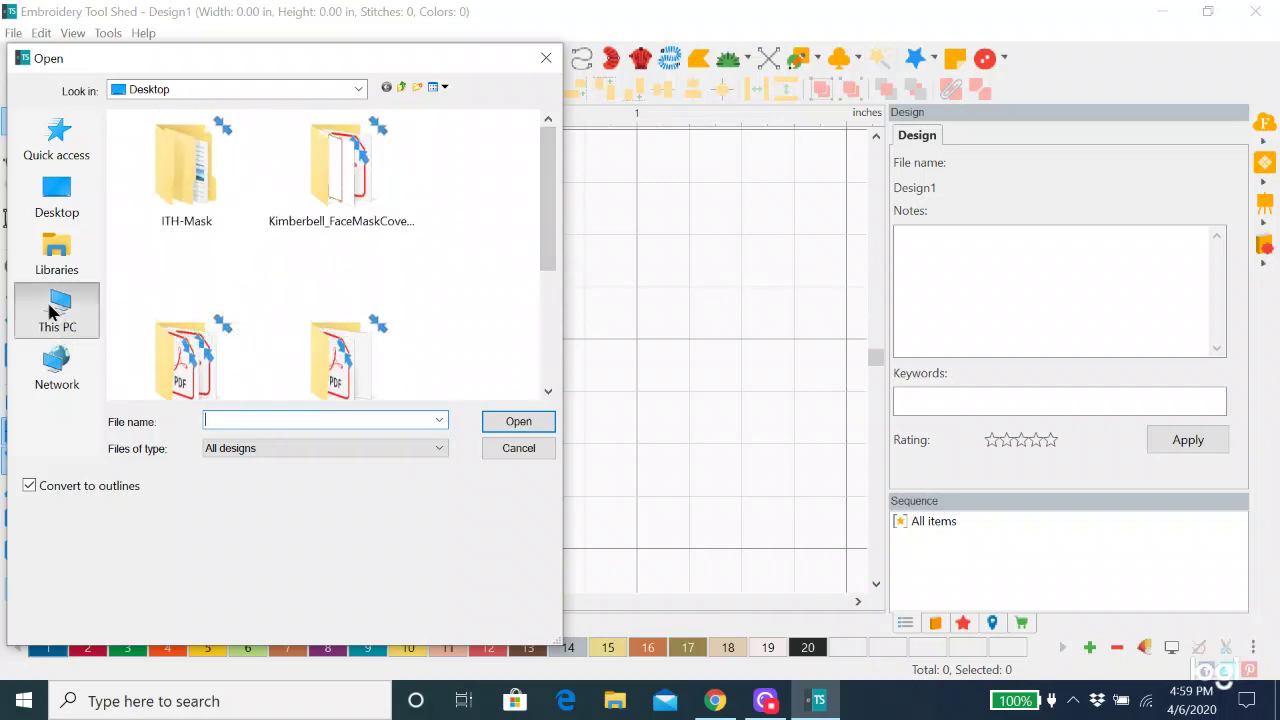
left_click_drag(549, 234, 560, 400)
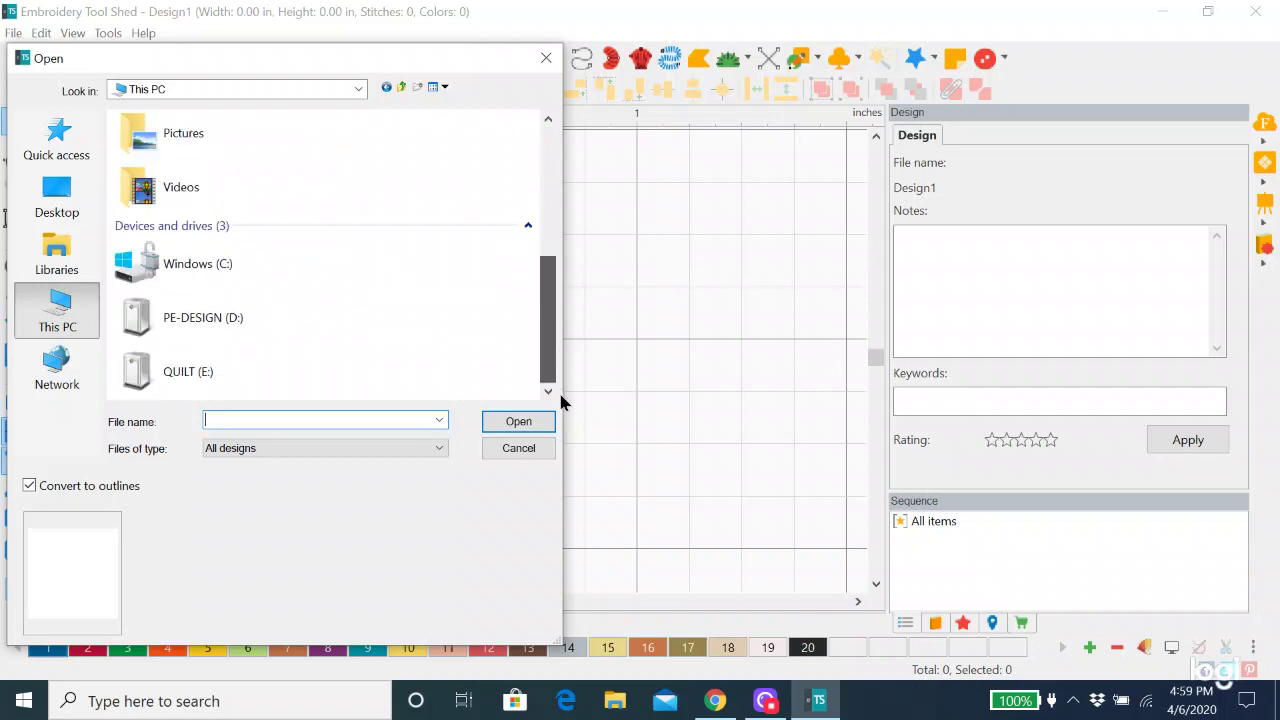
double_click(212, 373)
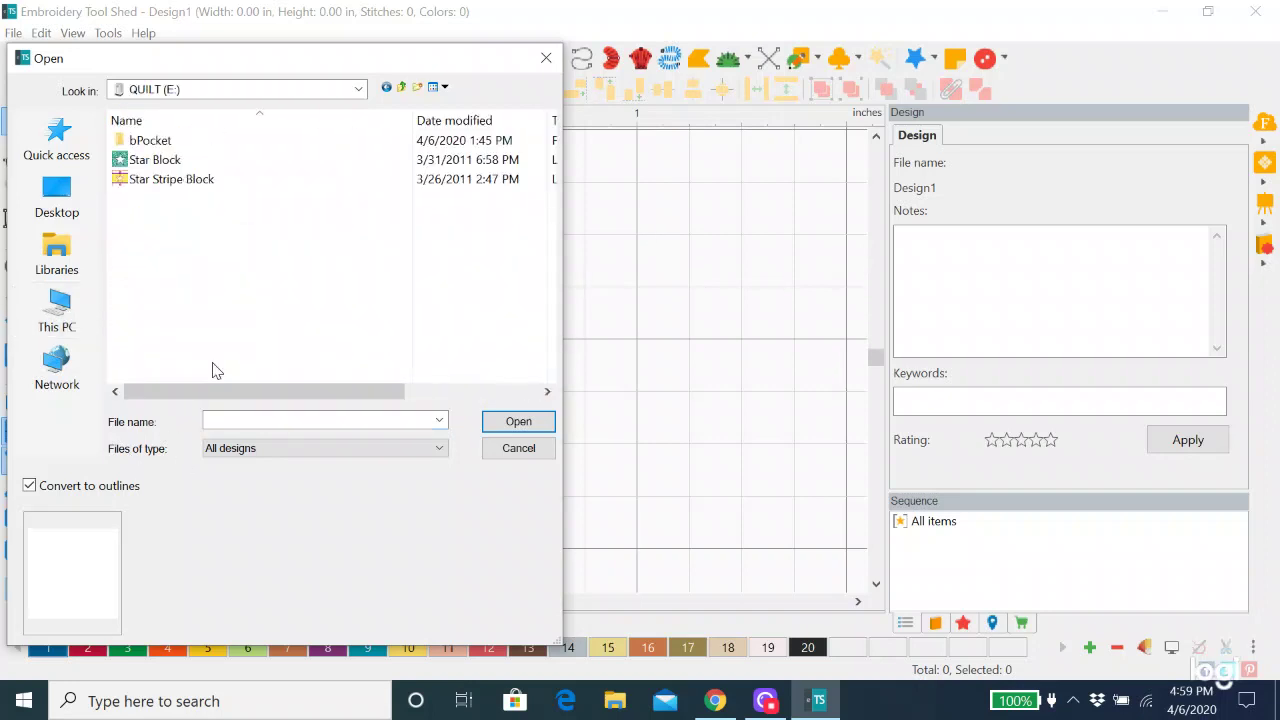
left_click(146, 161)
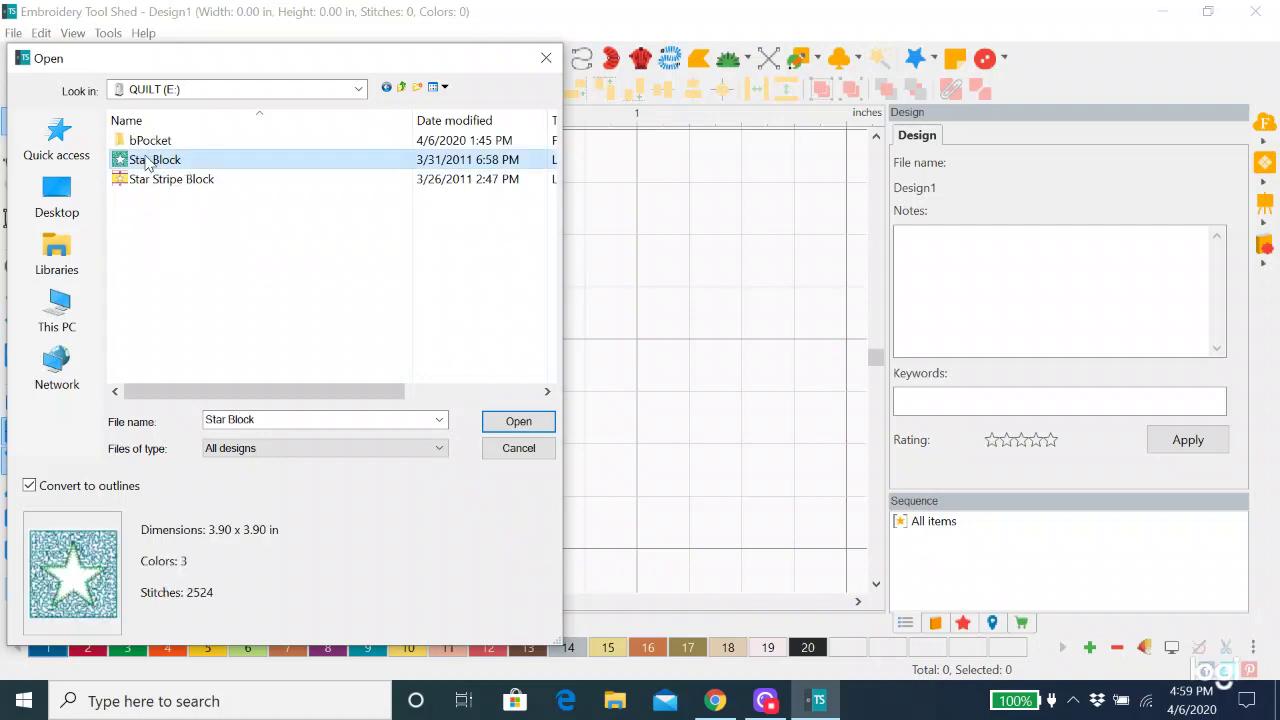
left_click(520, 421)
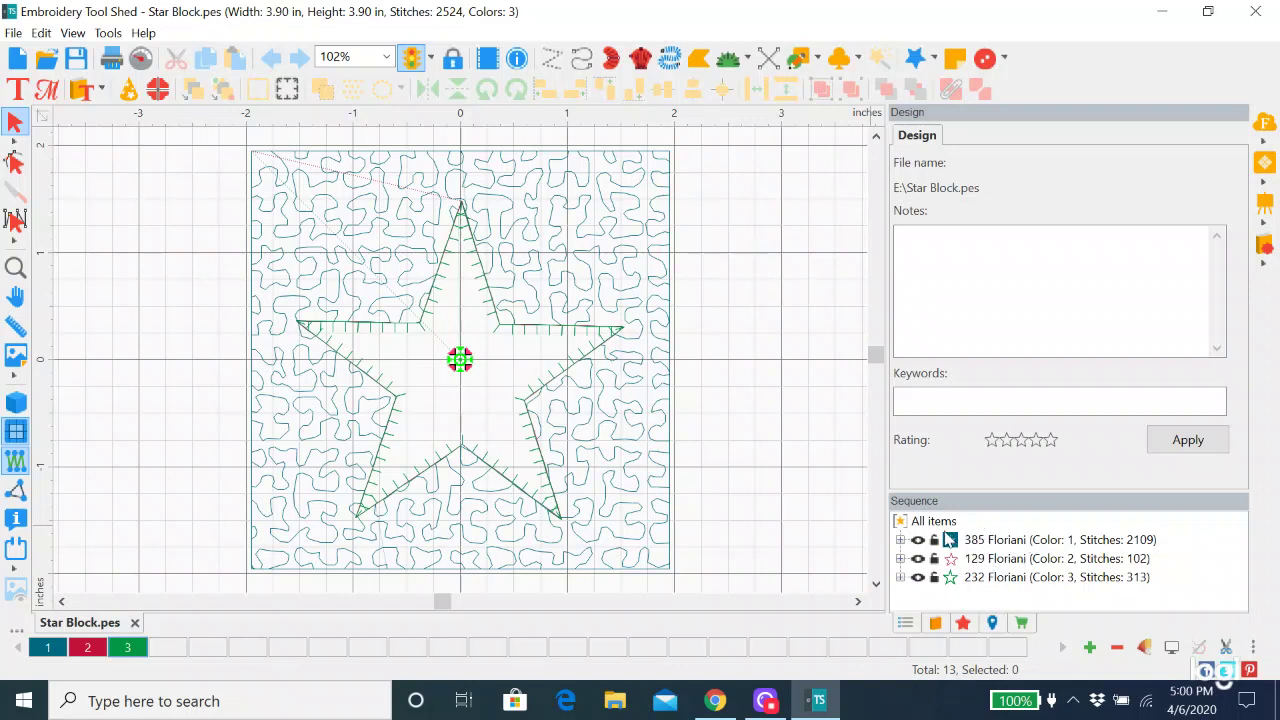
Step: Copy the star outline, second color in the sequence, paste it into a new blank design and deselect it
left_click(1003, 562)
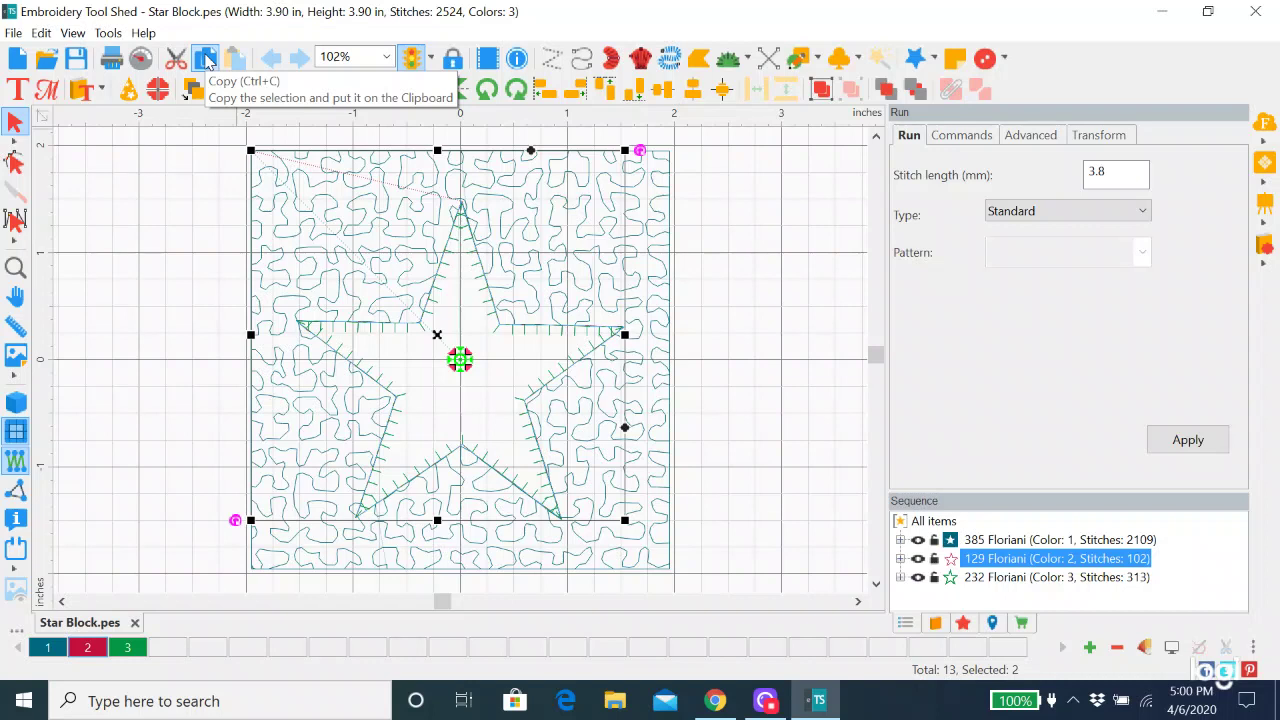
left_click(207, 60)
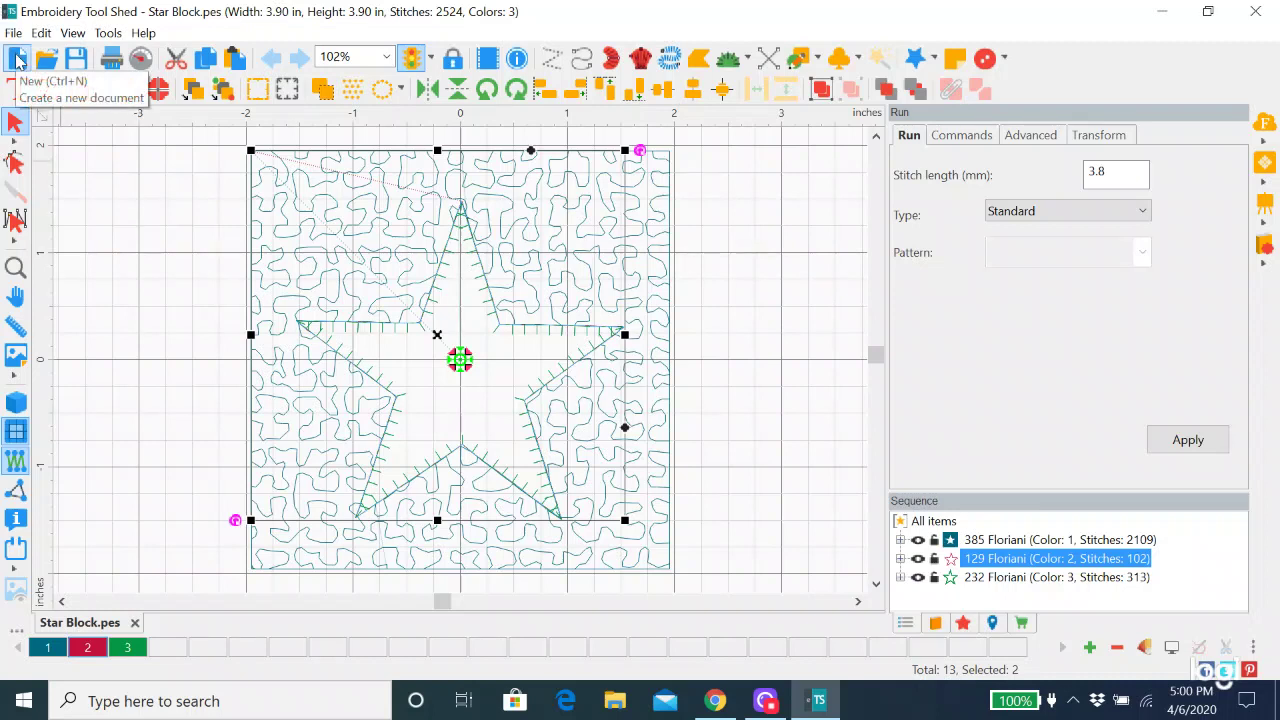
left_click(17, 60)
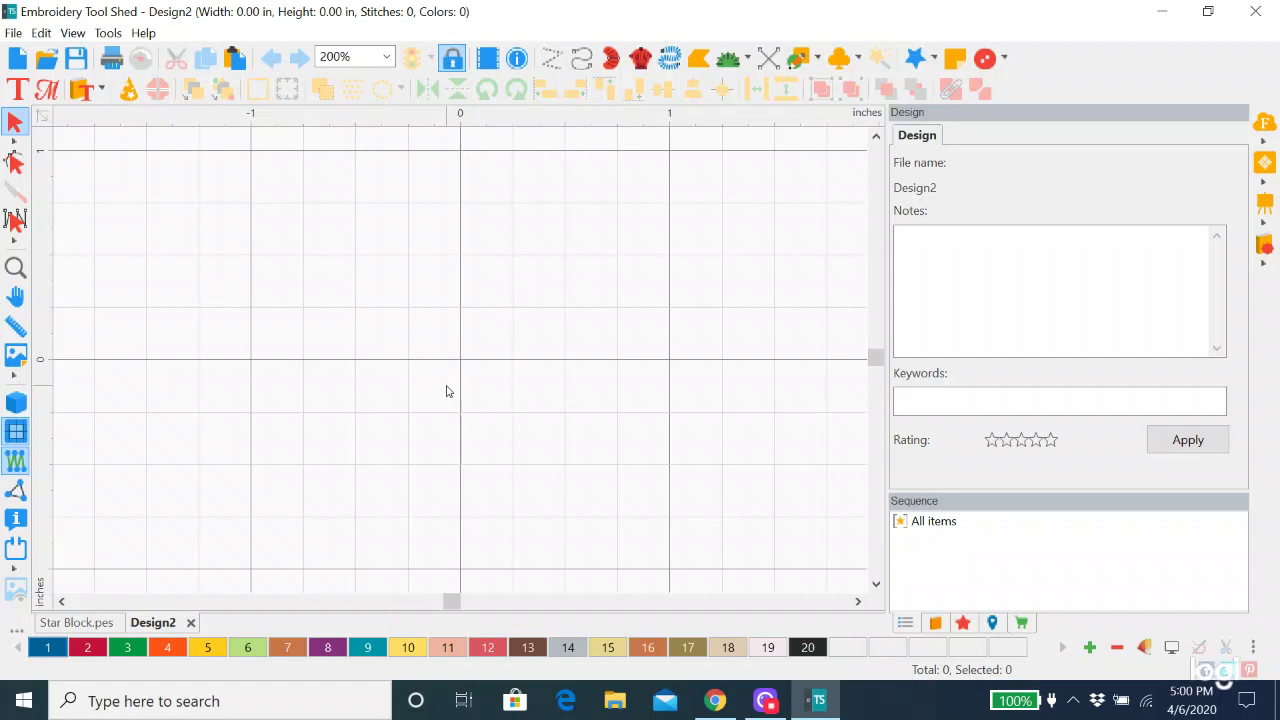
left_click(235, 60)
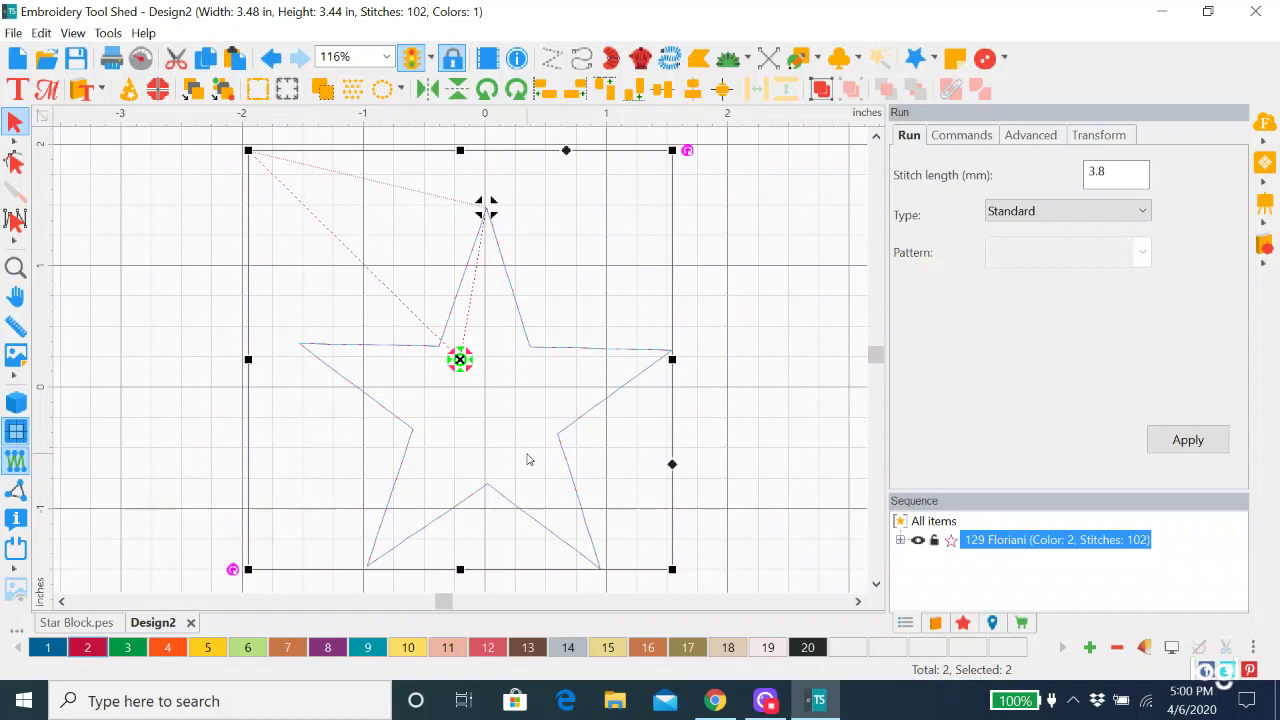
left_click(779, 362)
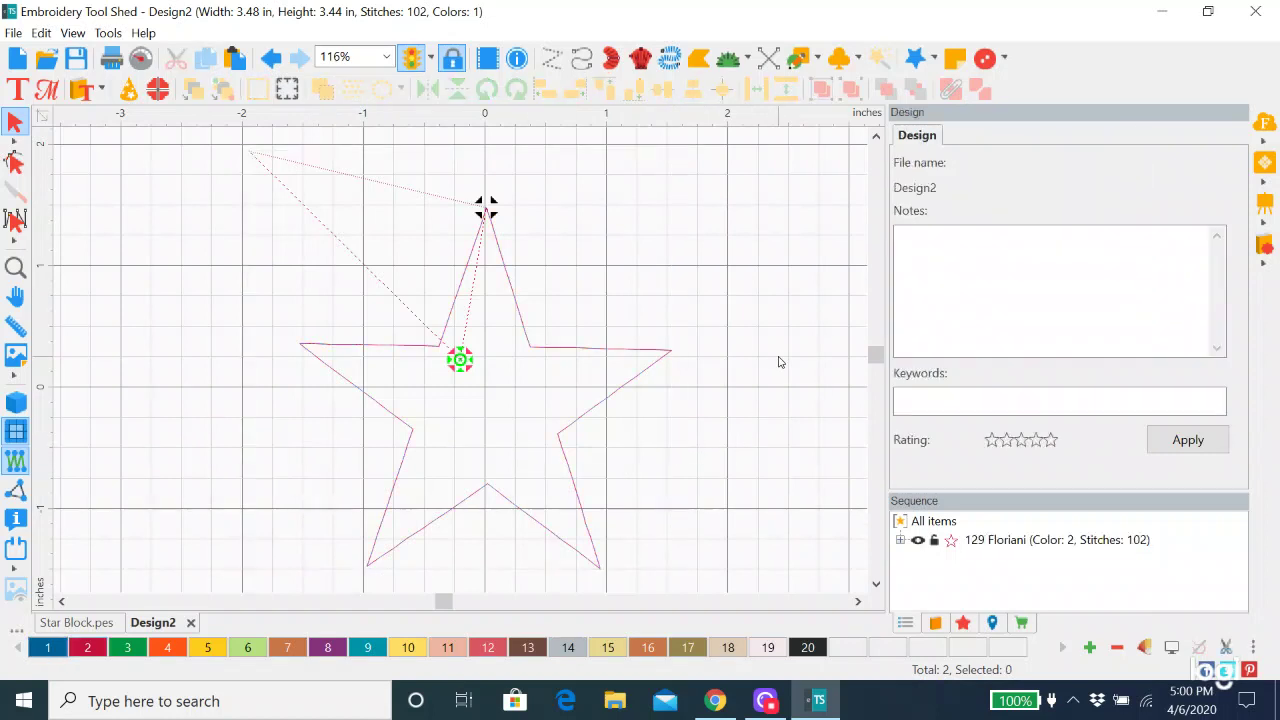
Step: Expand the pasted color in the sequence and convert only its run stitch star outline to artwork
left_click(900, 541)
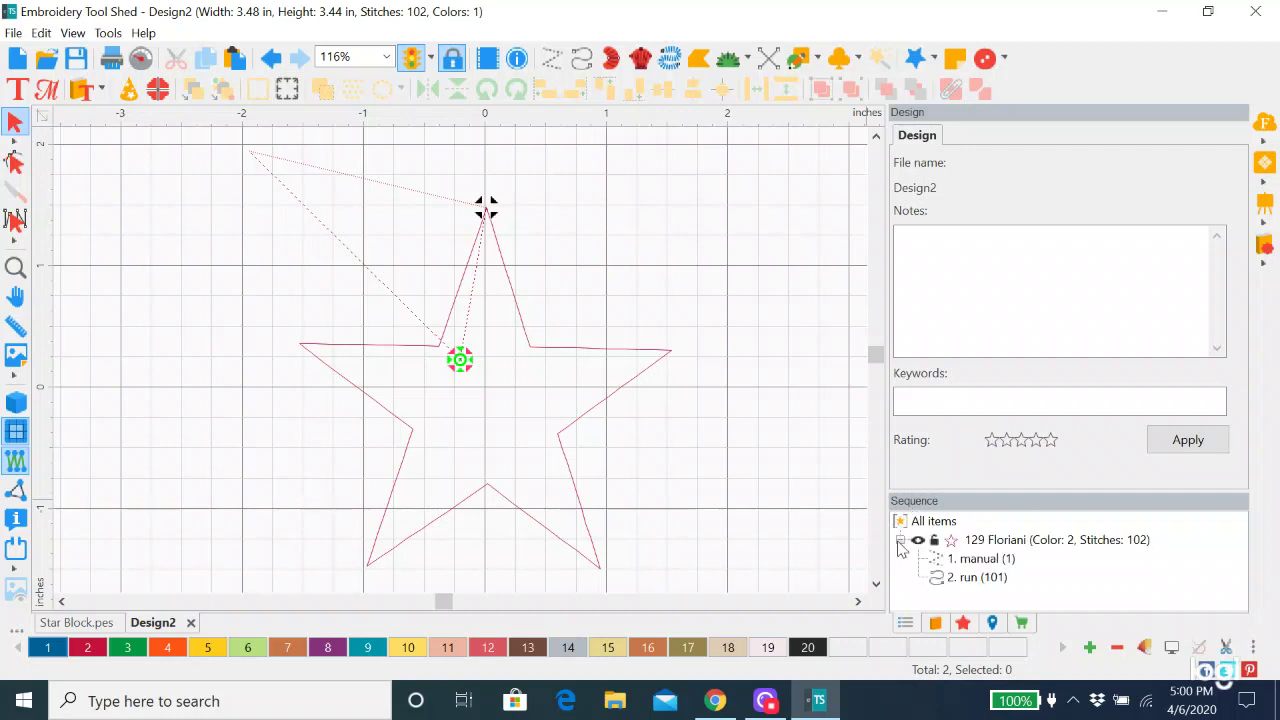
left_click(968, 584)
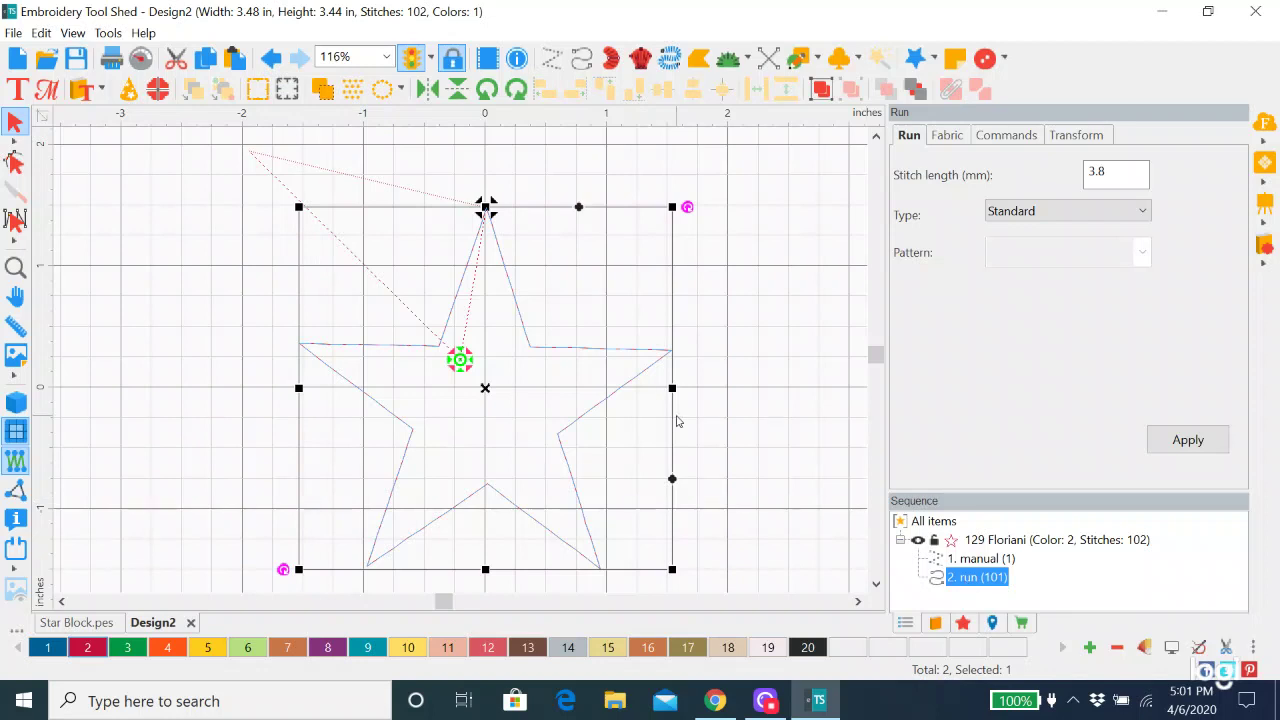
right_click(648, 371)
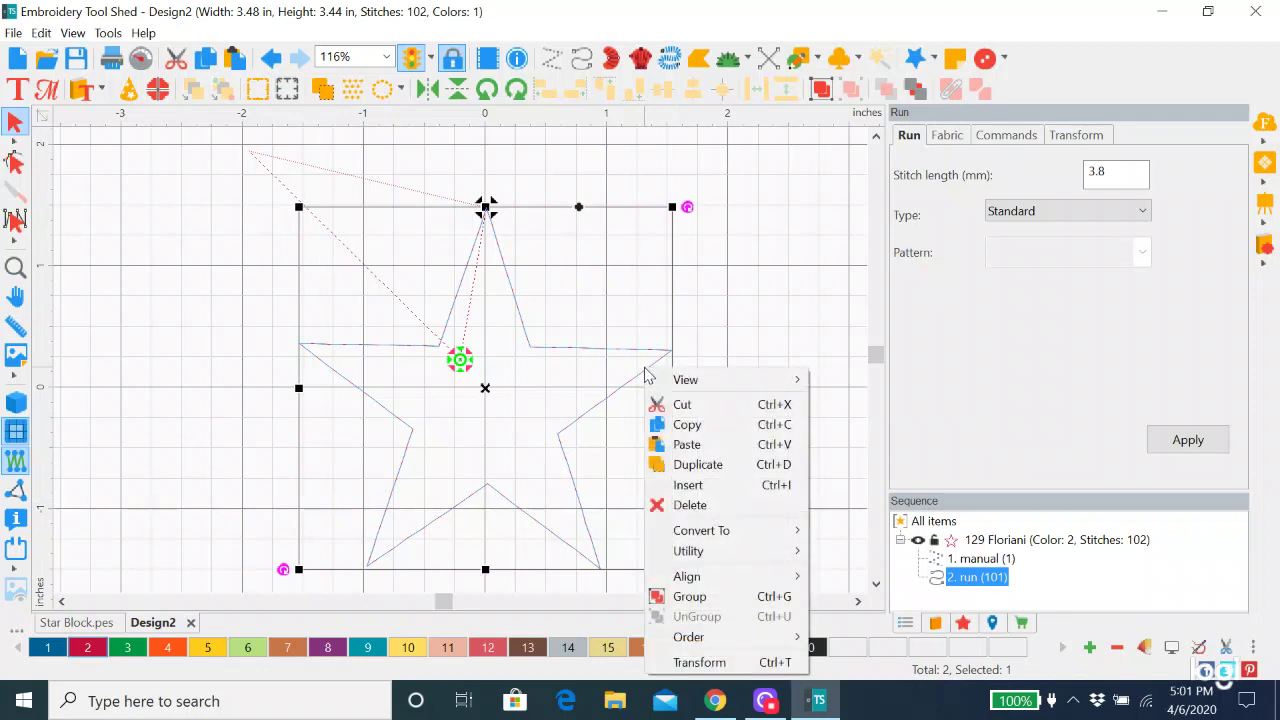
mouse_move(688, 540)
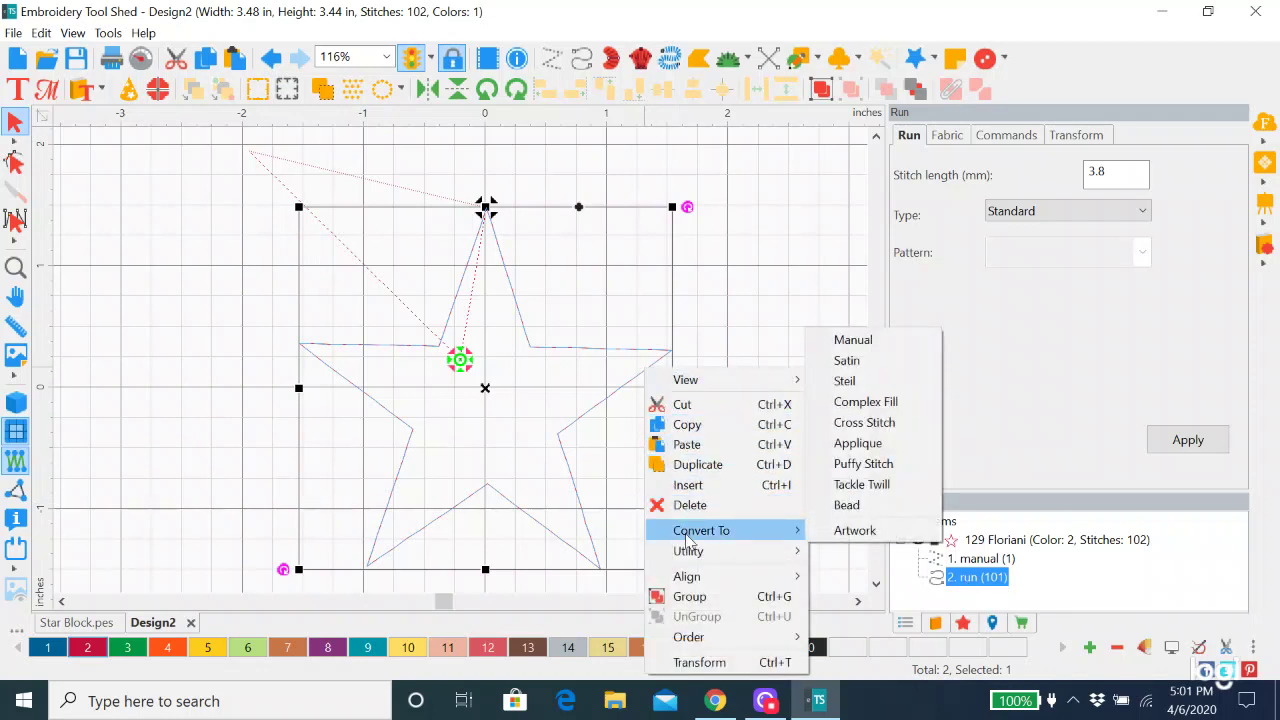
left_click(855, 531)
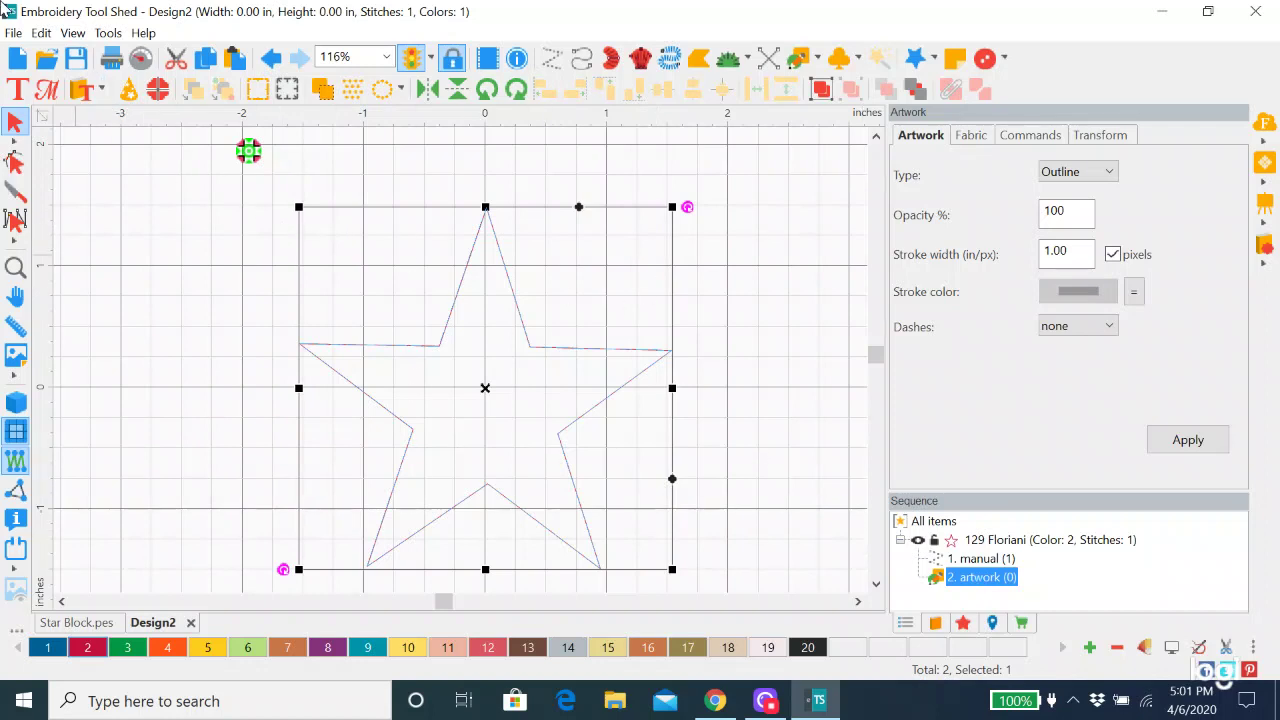
Step: Export the star artwork to the Desktop as Star Block Cut File in SNC (FCM) format
left_click(14, 34)
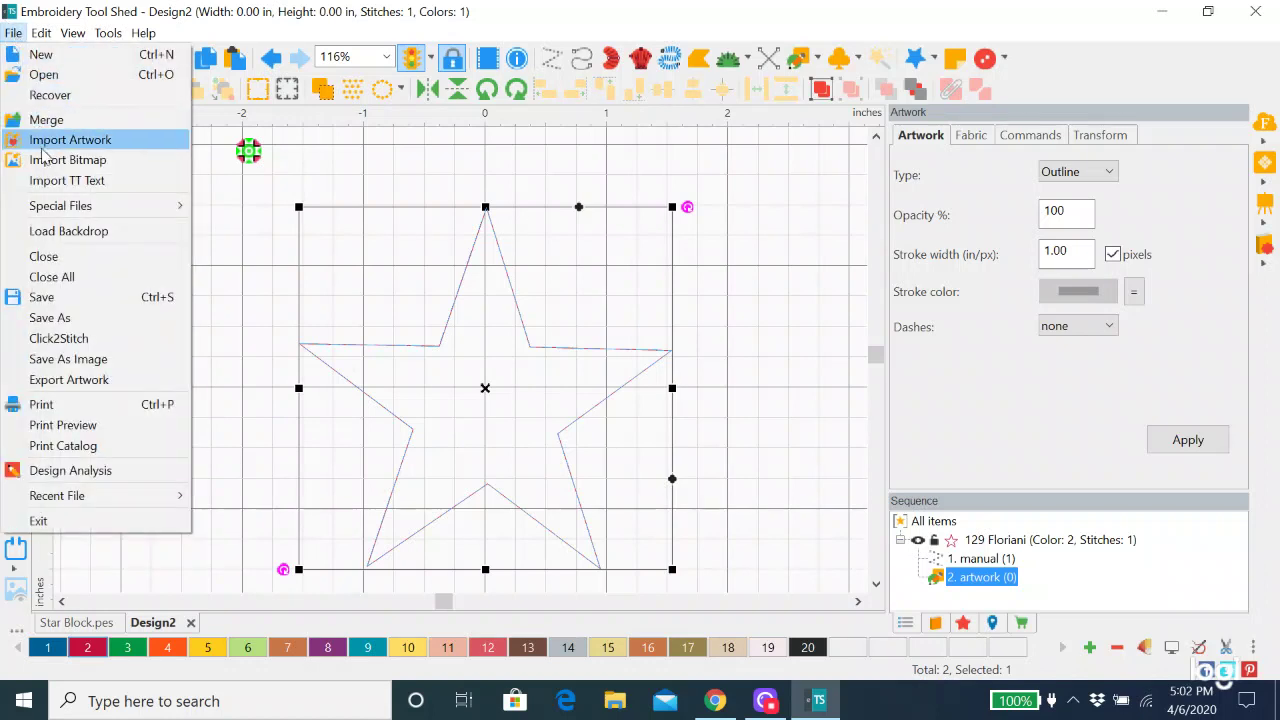
mouse_move(55, 206)
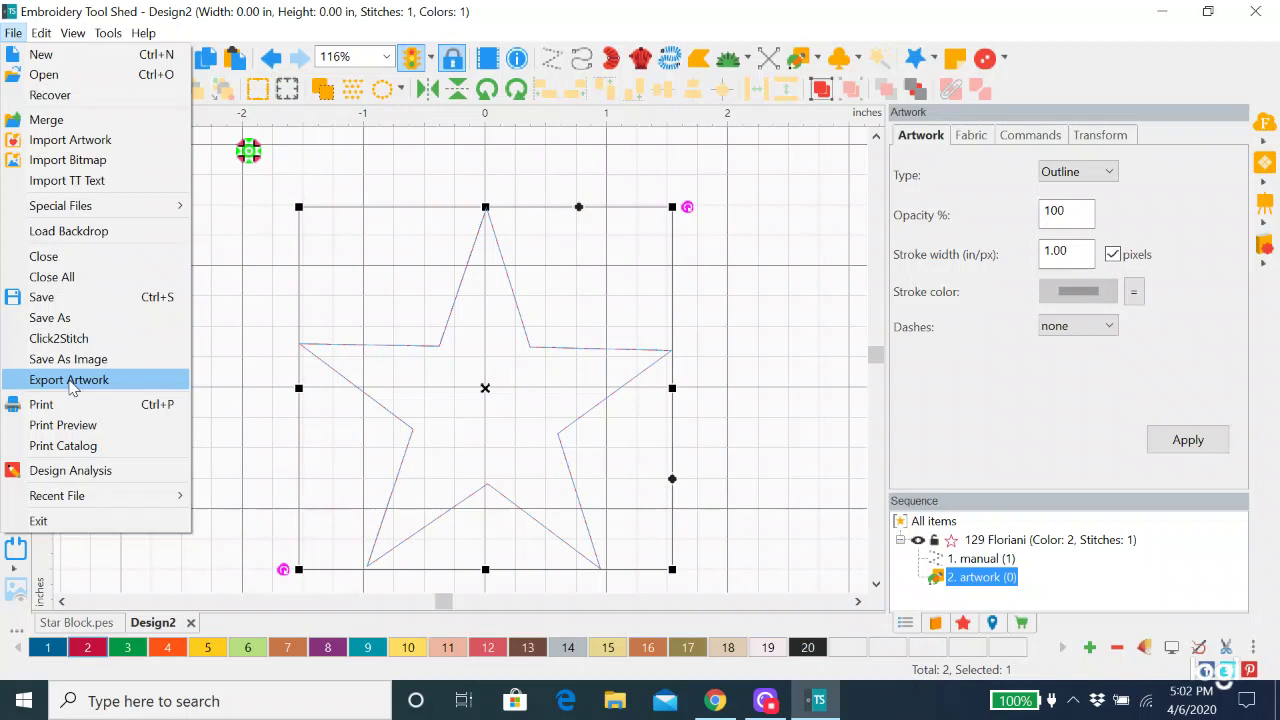
left_click(74, 381)
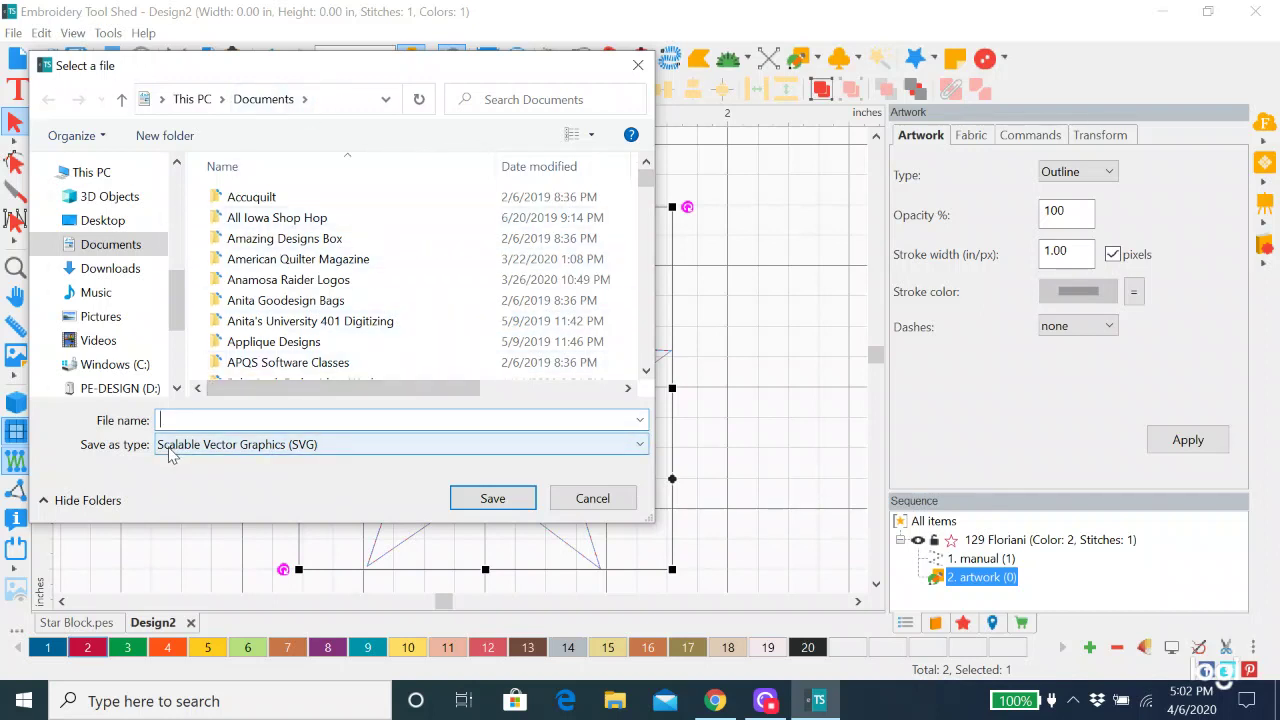
left_click(309, 448)
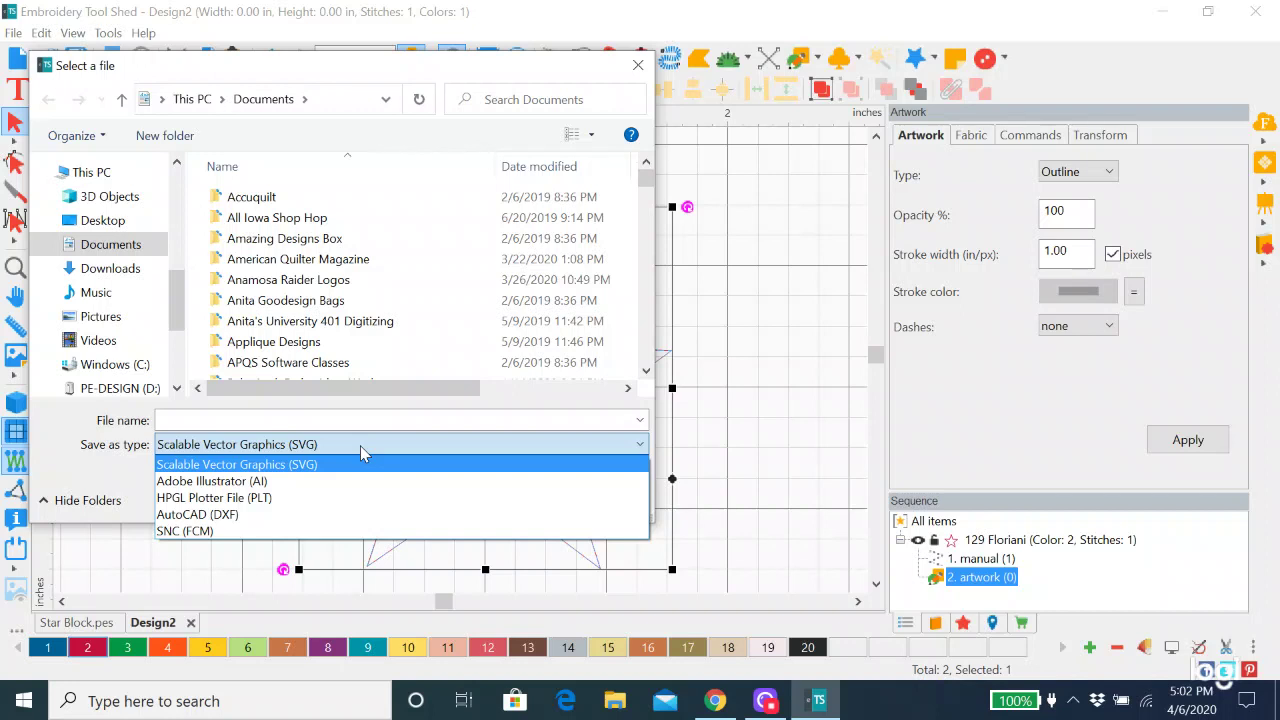
left_click(199, 533)
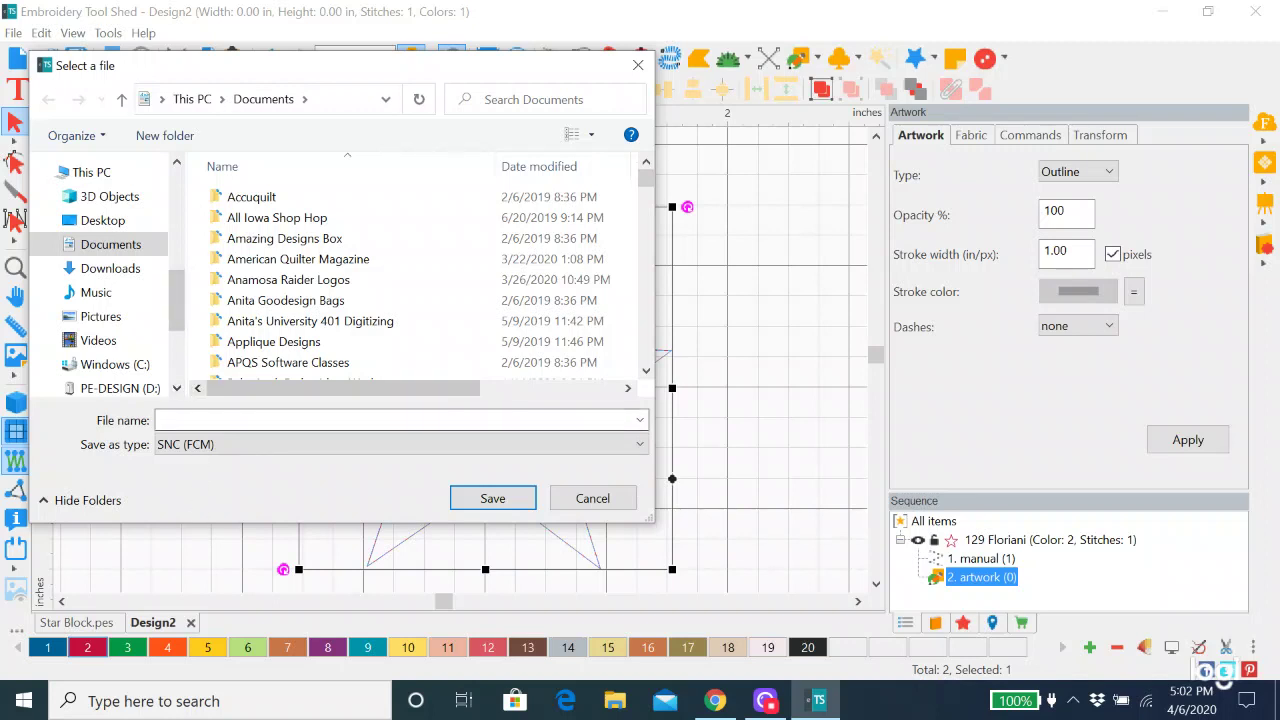
left_click(160, 420)
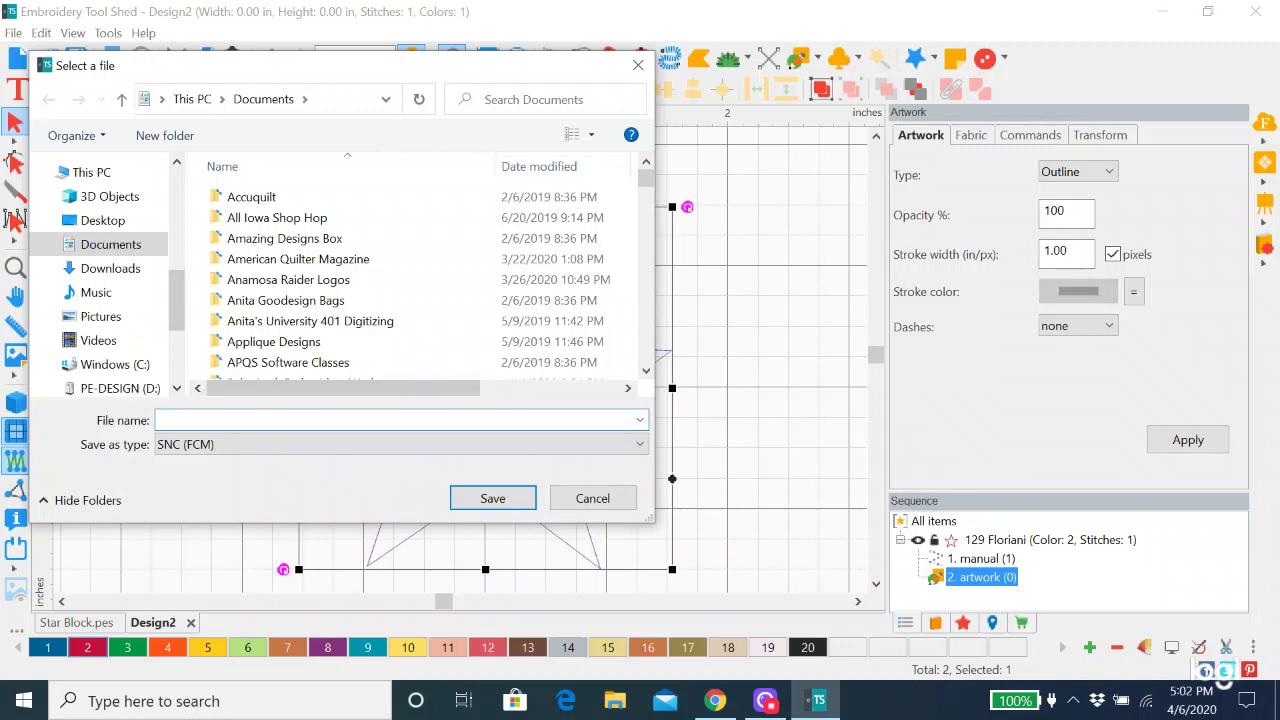
type("Star")
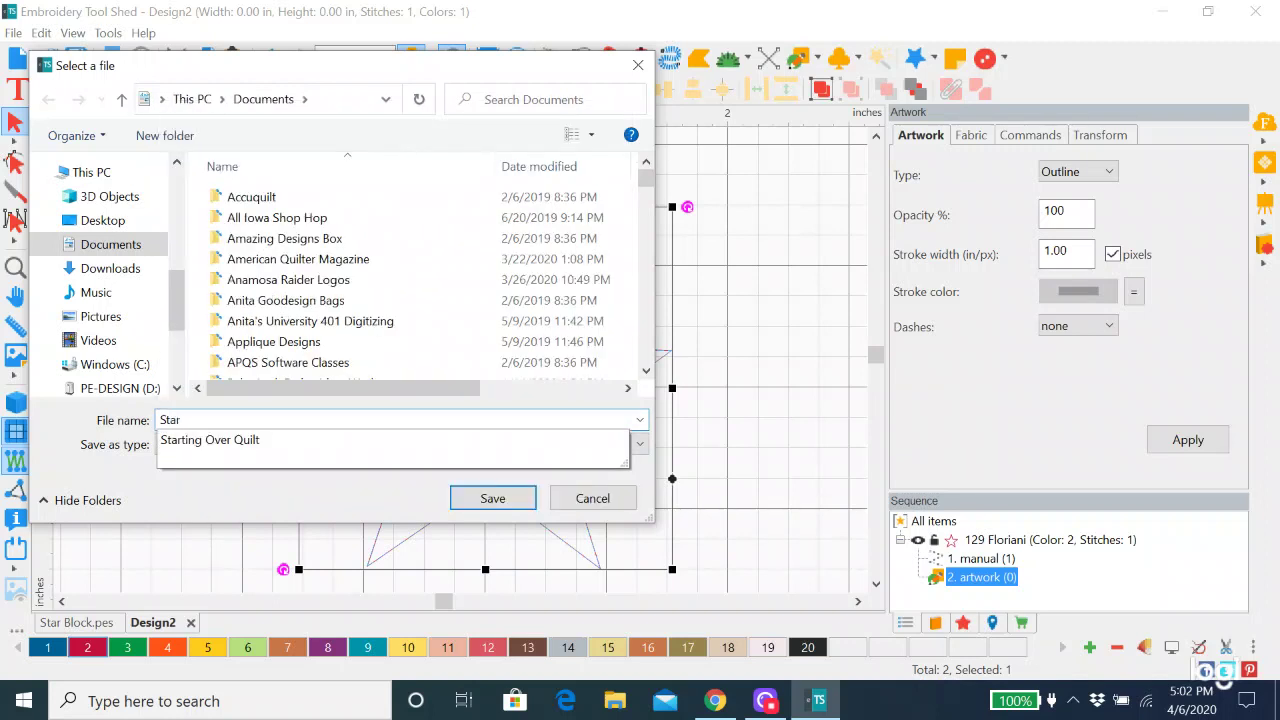
type(" Block")
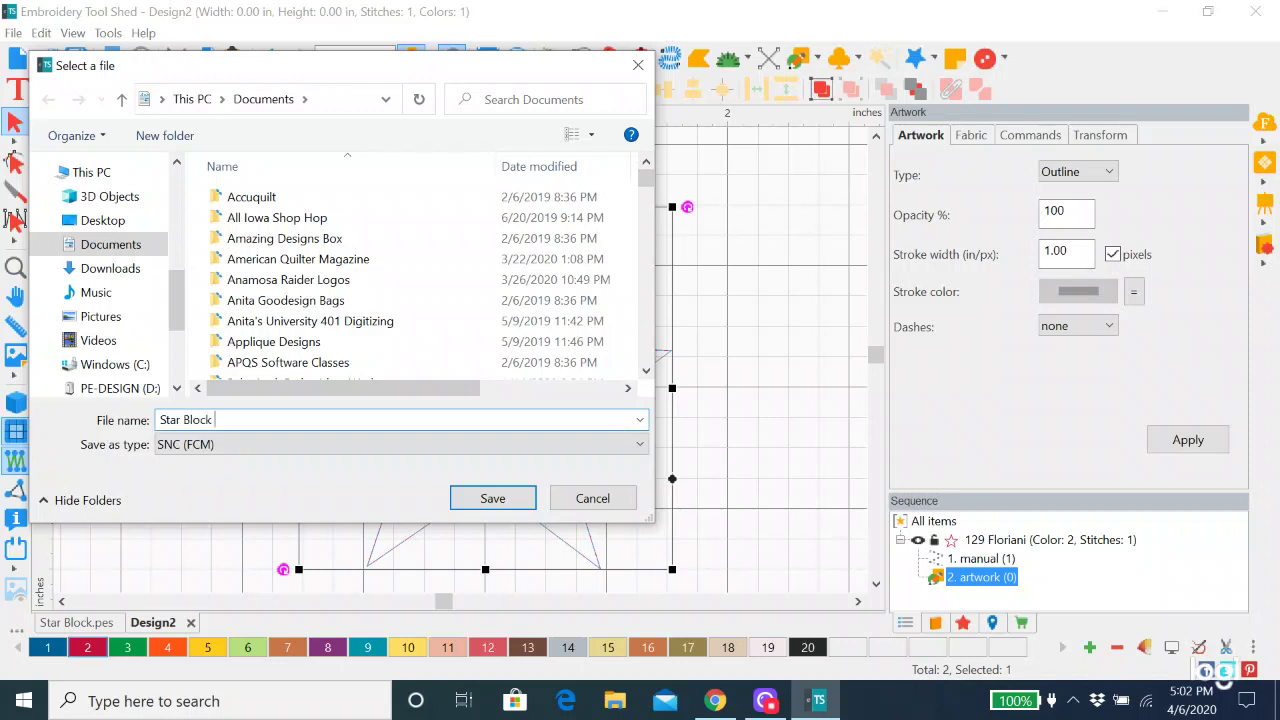
type(" Cut File")
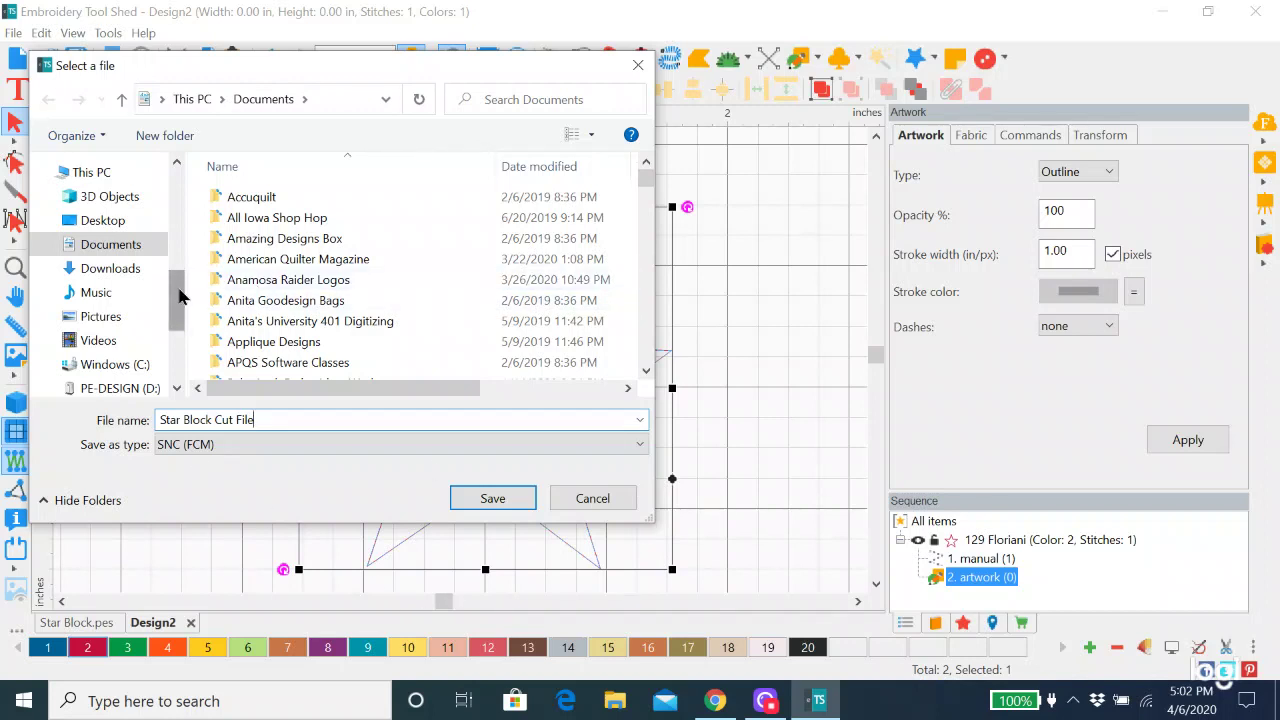
left_click_drag(177, 291, 175, 273)
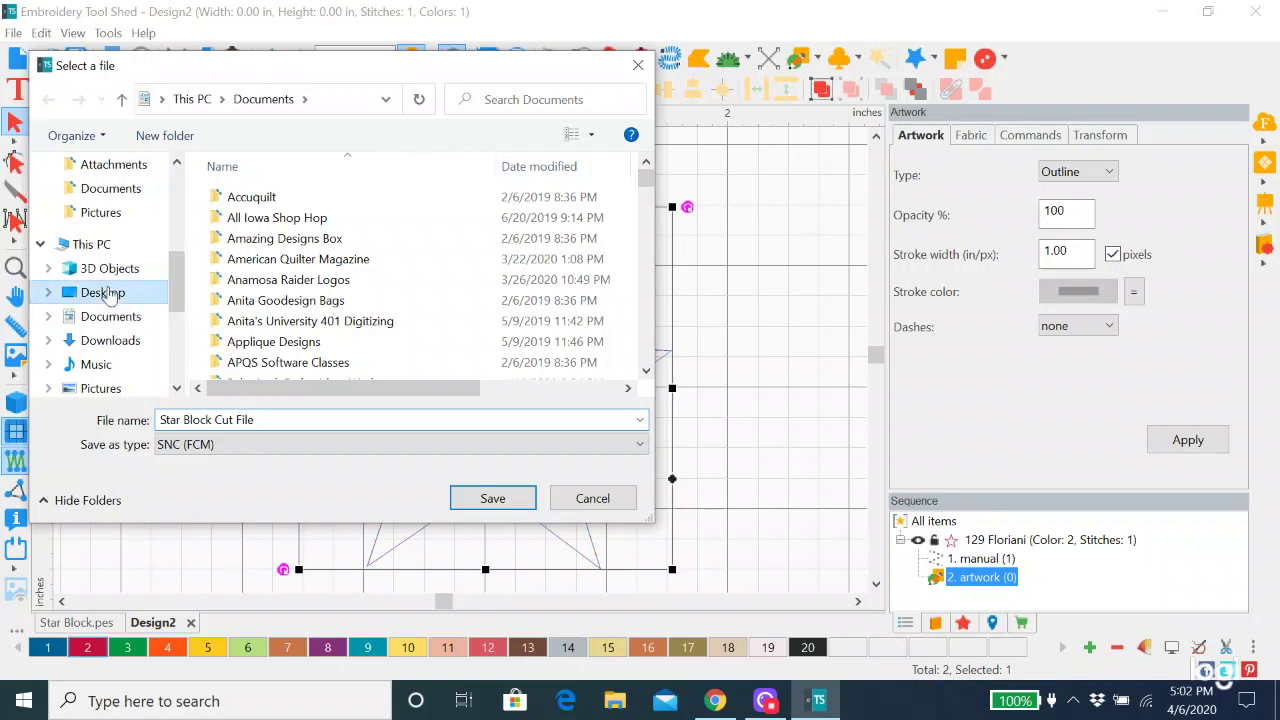
left_click(102, 292)
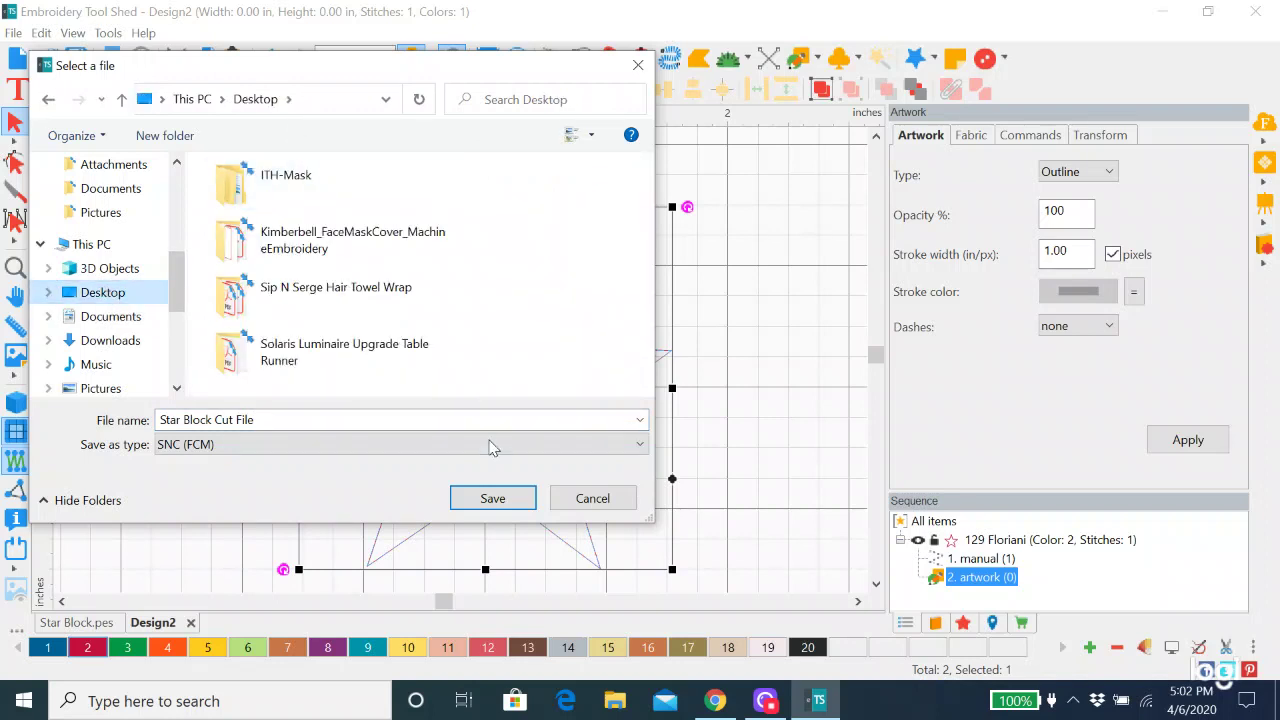
left_click(513, 500)
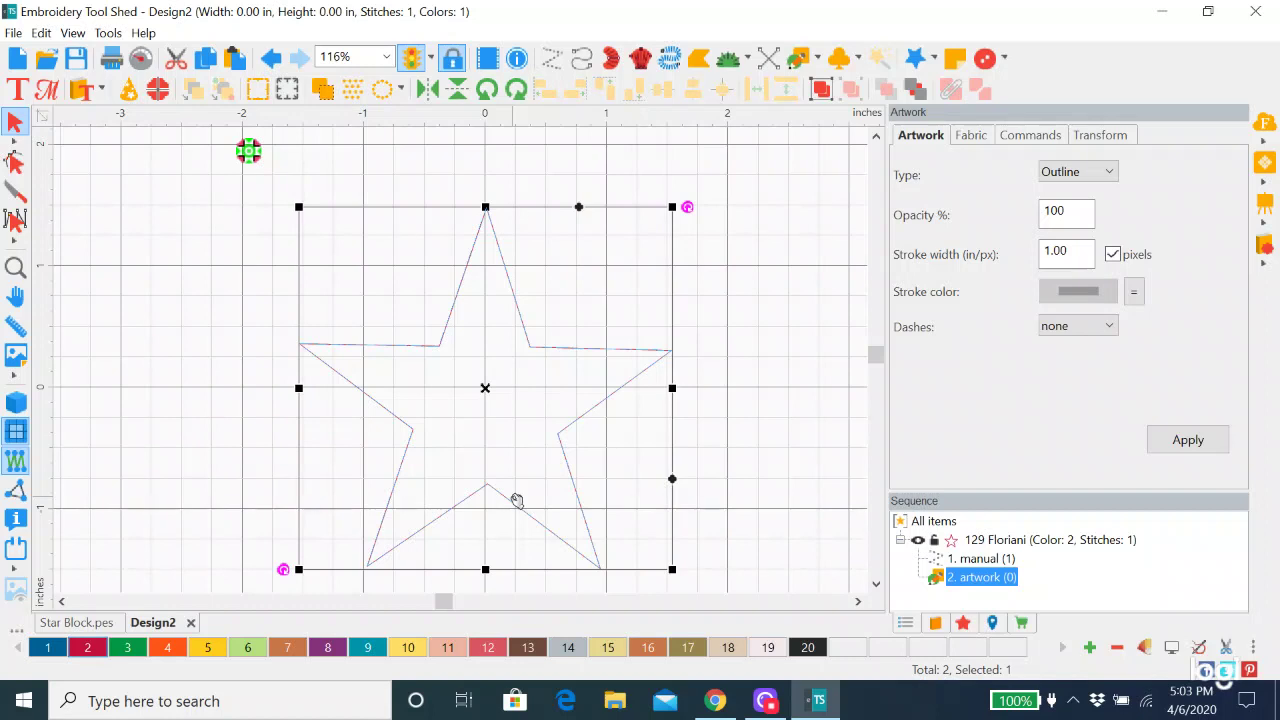
left_click(77, 623)
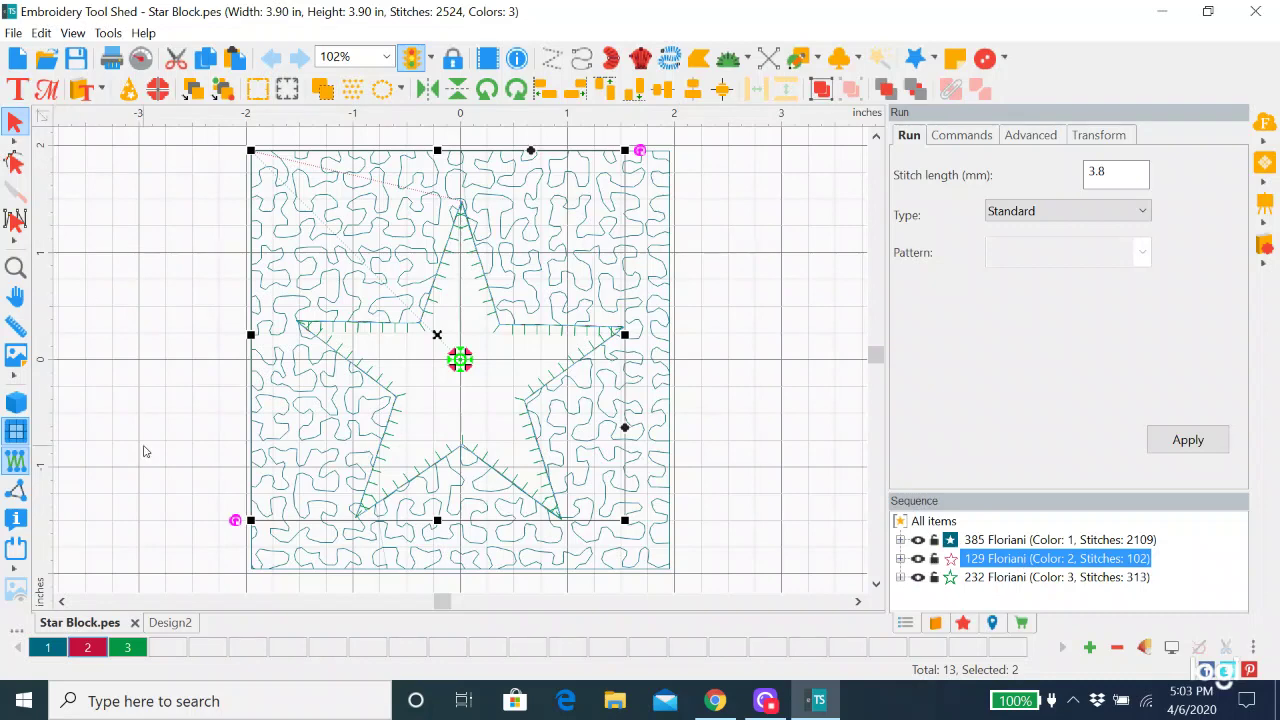
left_click(185, 628)
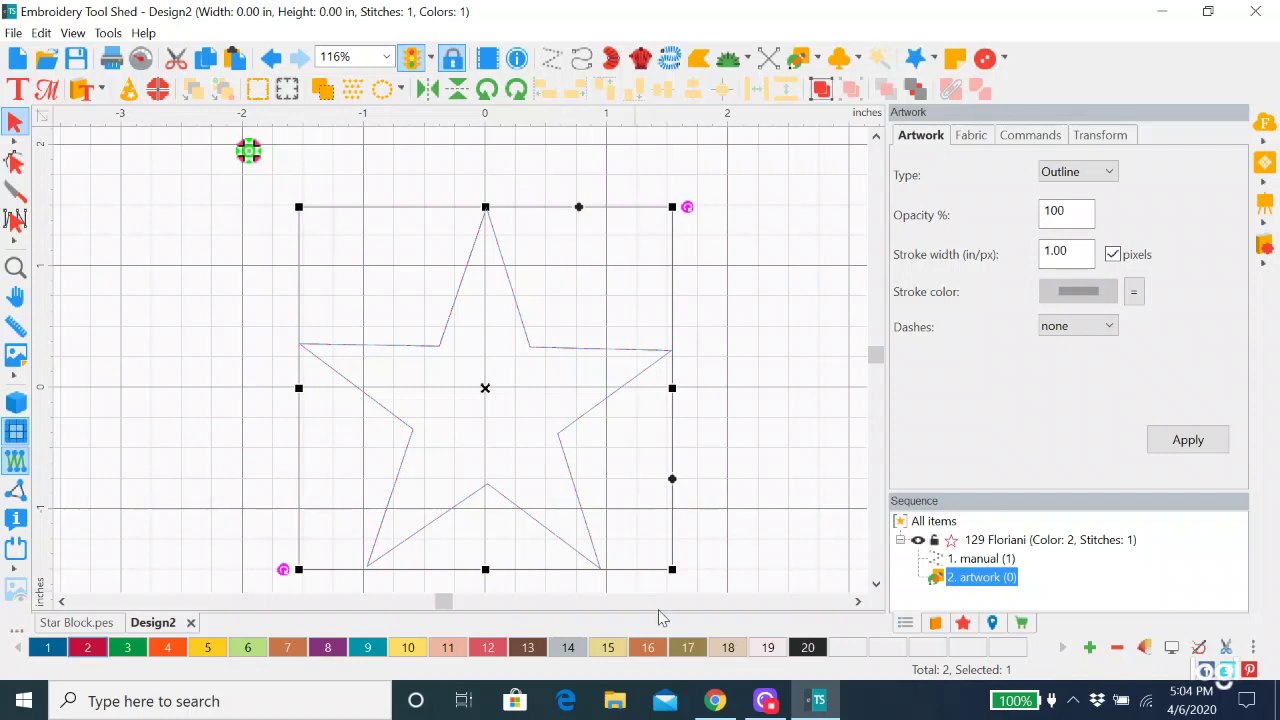
left_click(767, 704)
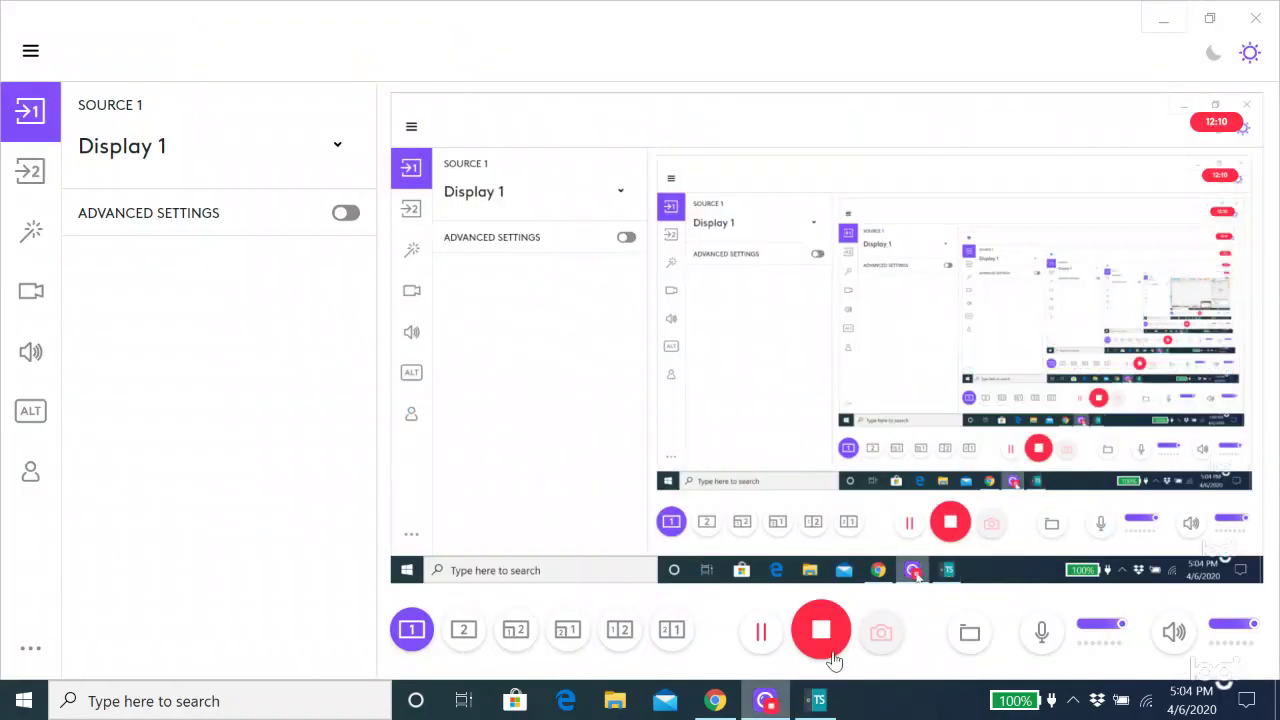